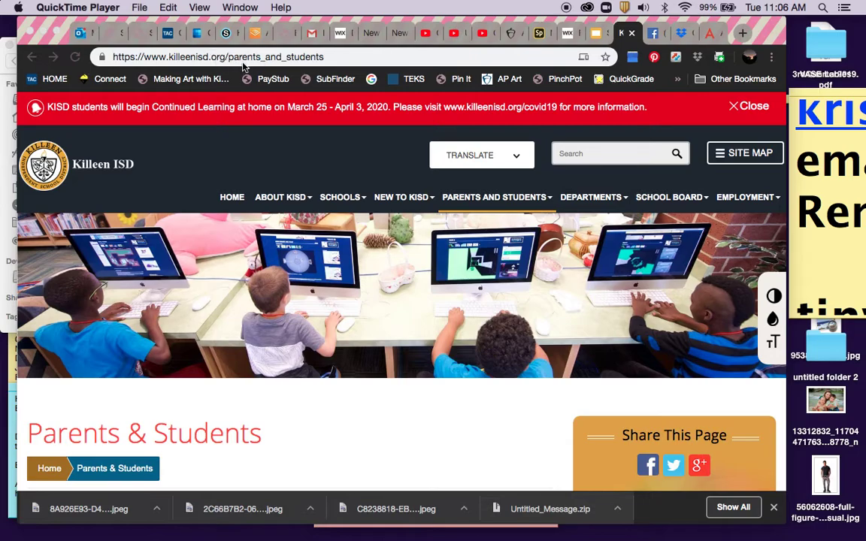
# Scroll down to the student app links and open the Adobe Spark icon.
pyautogui.scroll(-10, 299, 145)
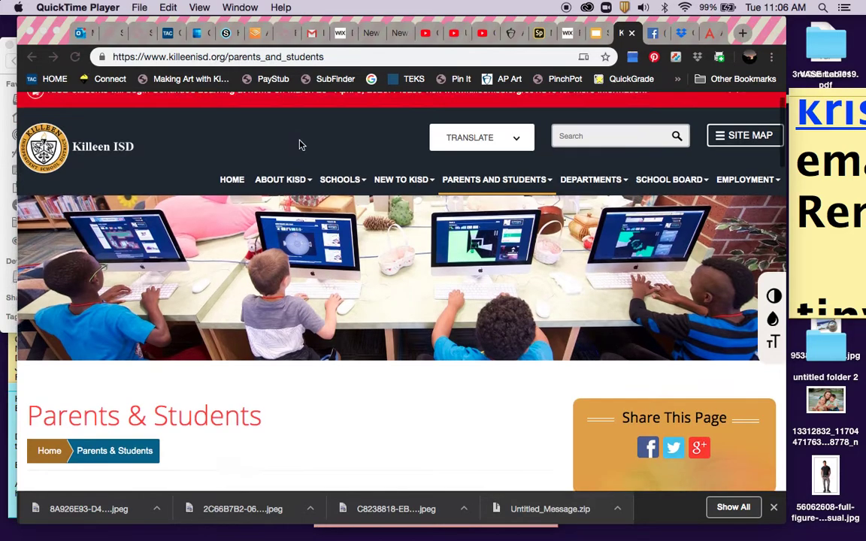
pyautogui.scroll(-2, 299, 145)
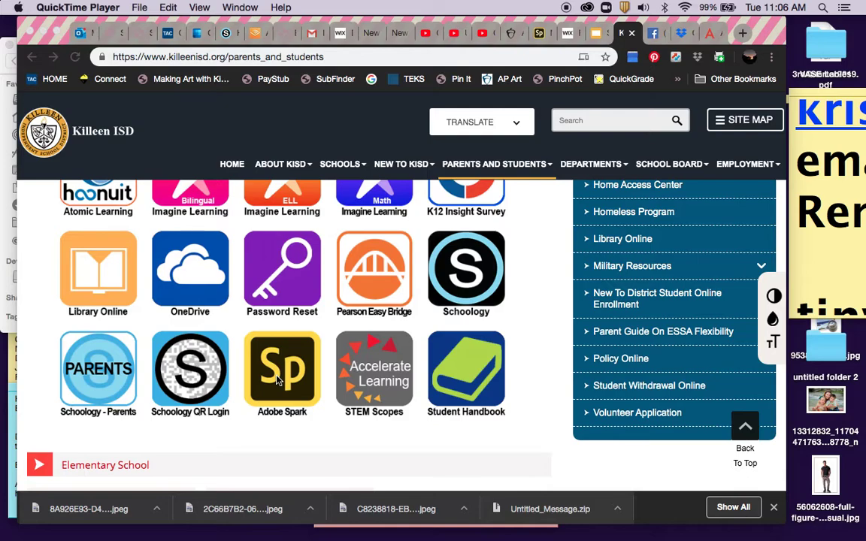
pyautogui.click(278, 381)
# Open the Spark home page, check notifications, and bring up the account dropdown.
pyautogui.click(279, 376)
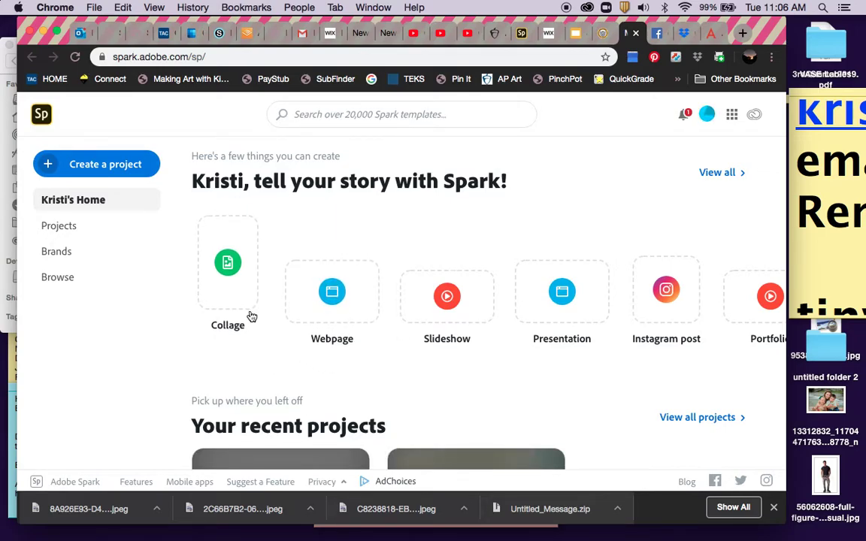
pyautogui.click(686, 114)
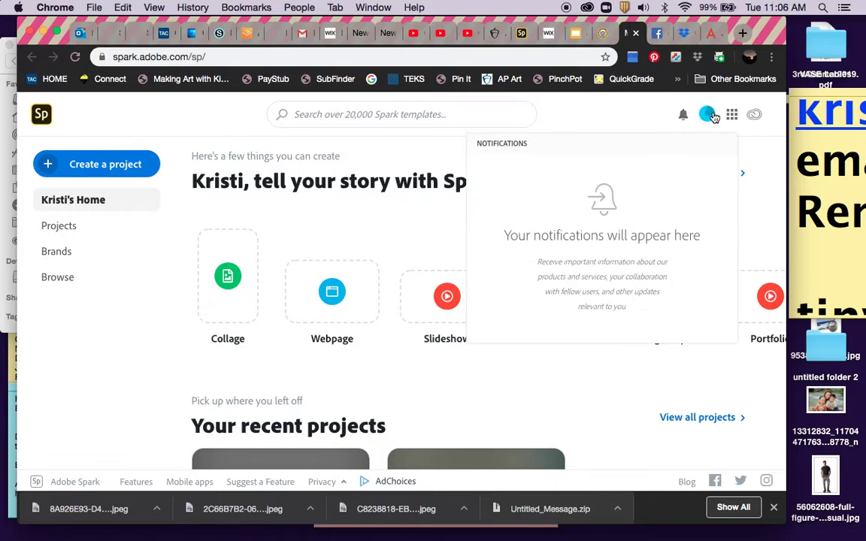
pyautogui.click(707, 114)
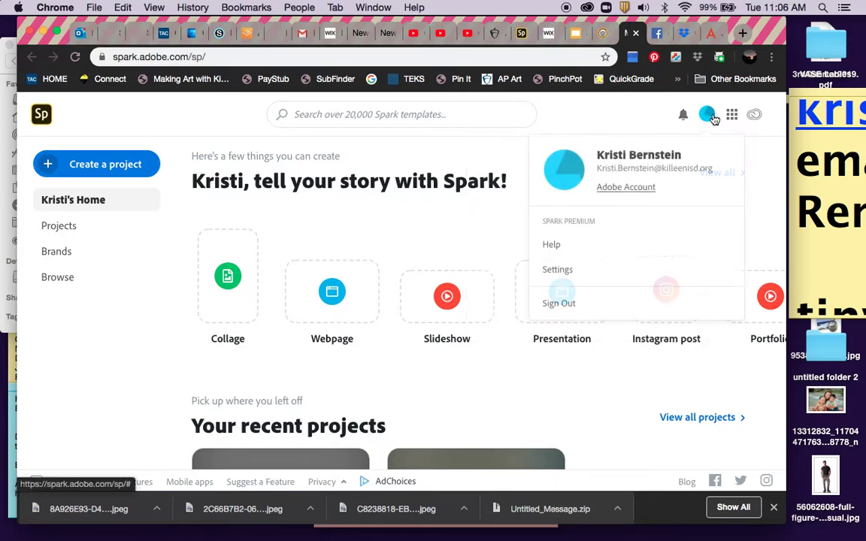
pyautogui.click(569, 305)
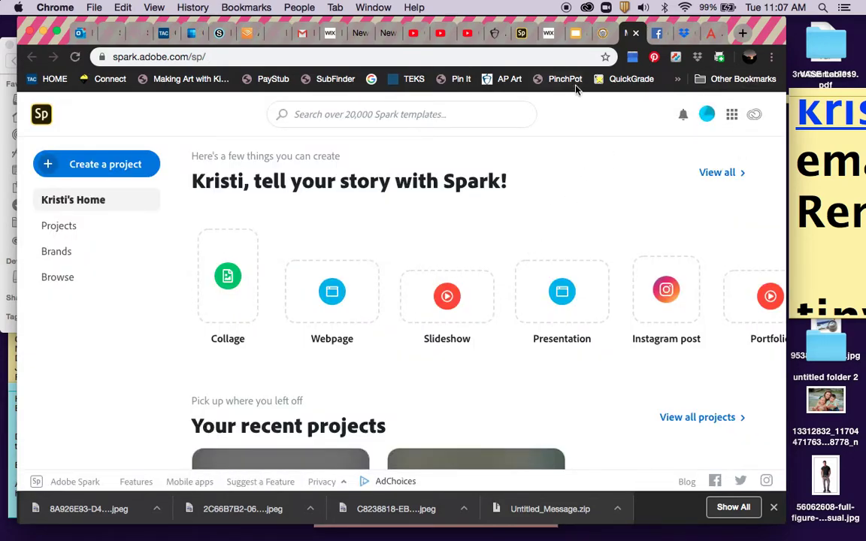
pyautogui.click(709, 116)
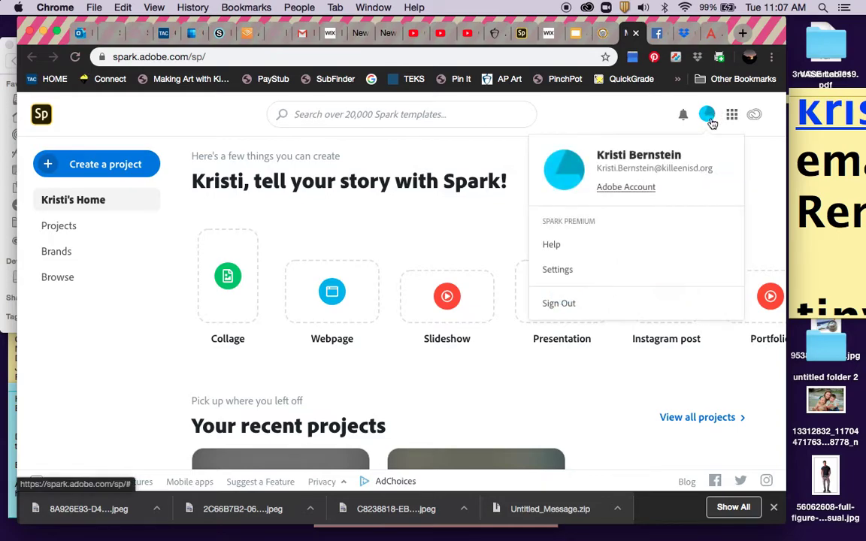
# Sign out, then sign back in with a school account using the district email and password.
pyautogui.click(558, 305)
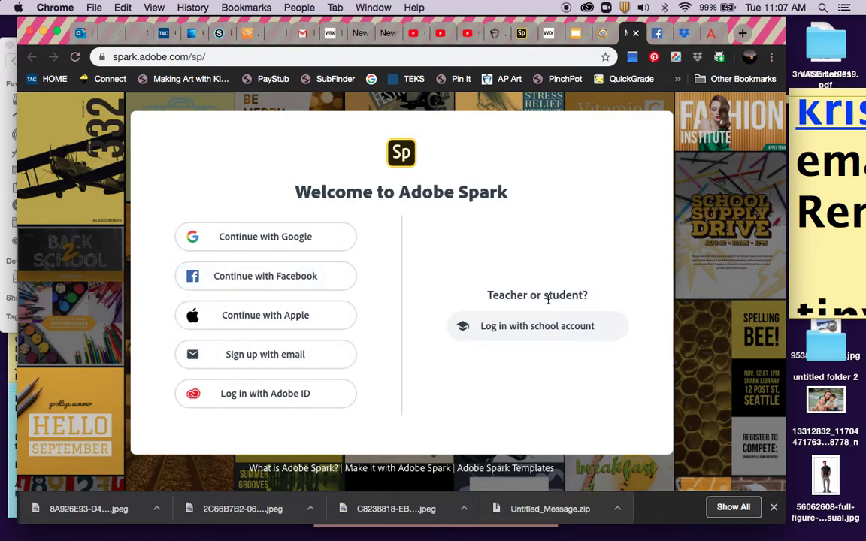
pyautogui.click(527, 330)
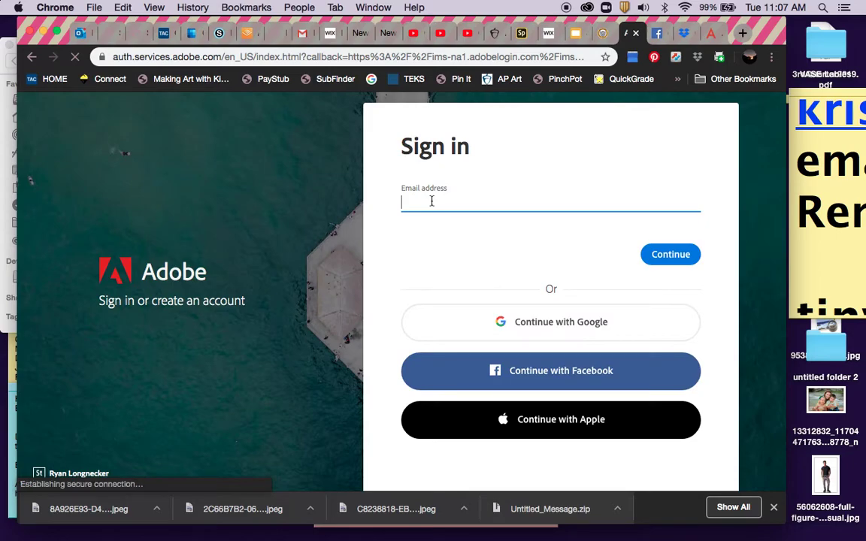
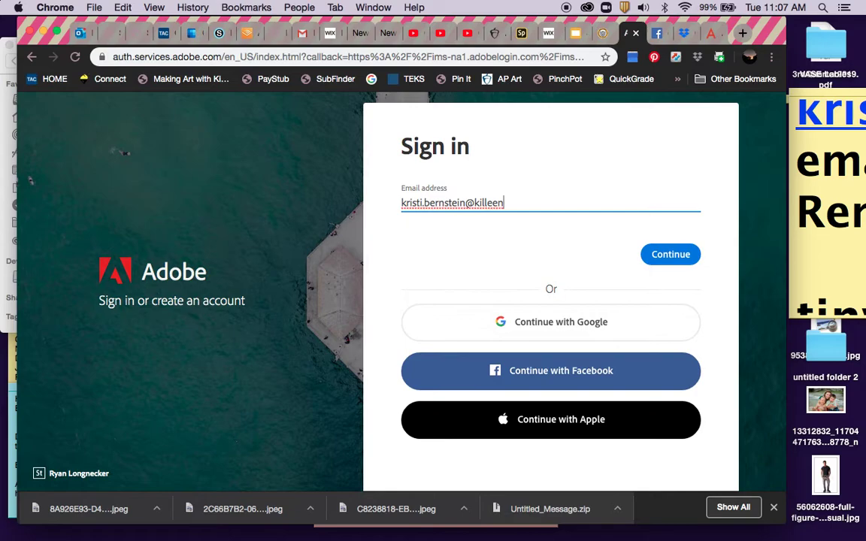
pyautogui.click(675, 254)
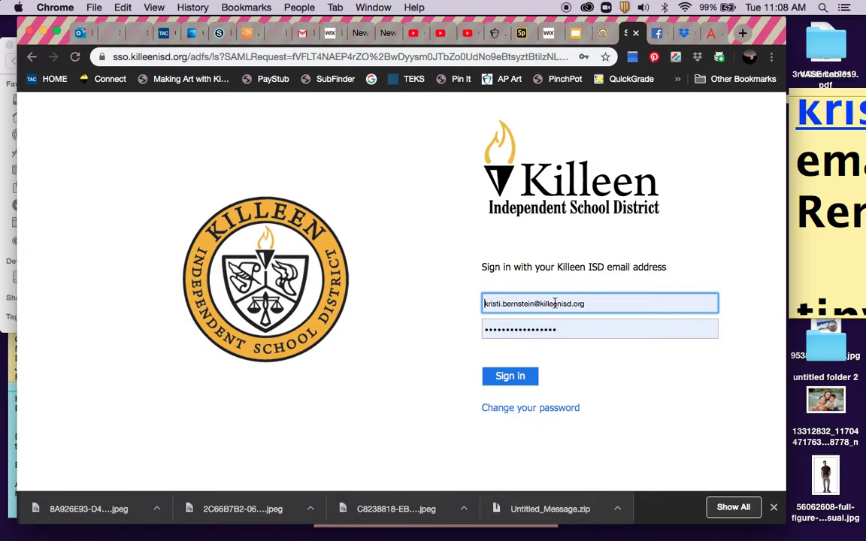
pyautogui.click(518, 375)
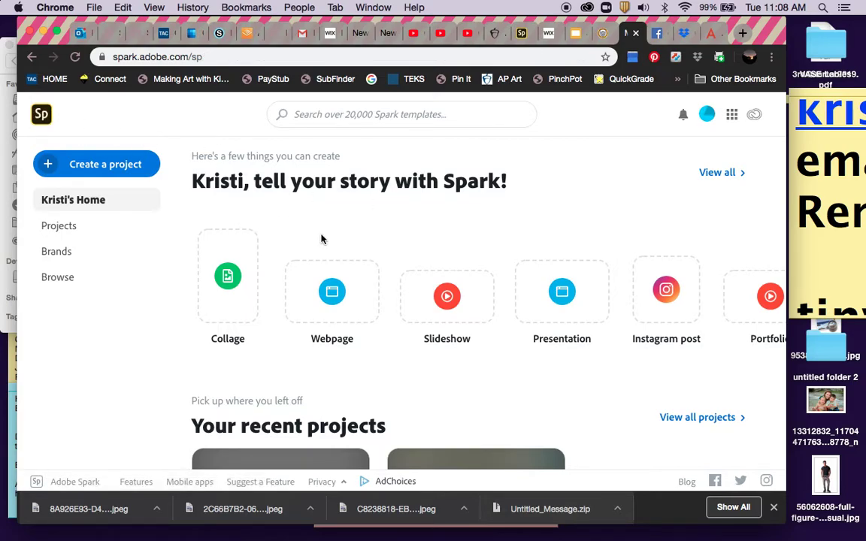
# Start a new Webpage project from the 'Here's a few things you can create' cards.
pyautogui.scroll(-2, 401, 288)
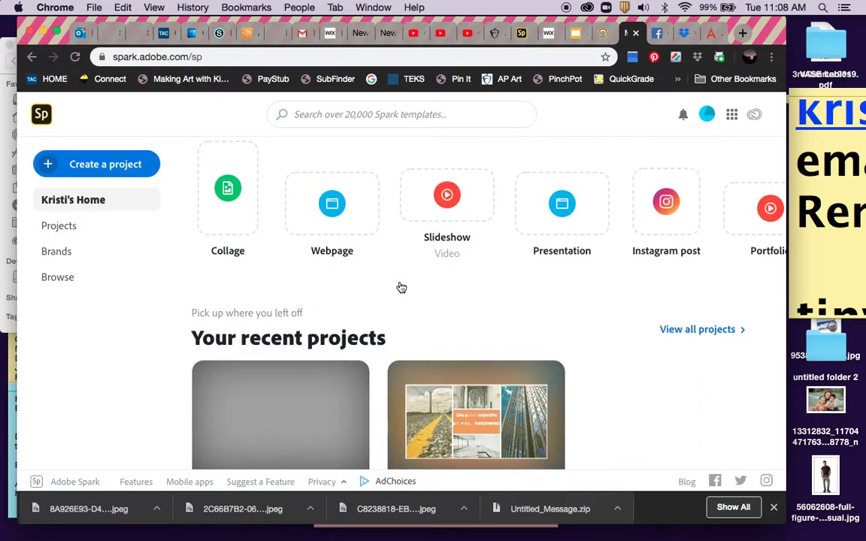
pyautogui.scroll(2, 400, 288)
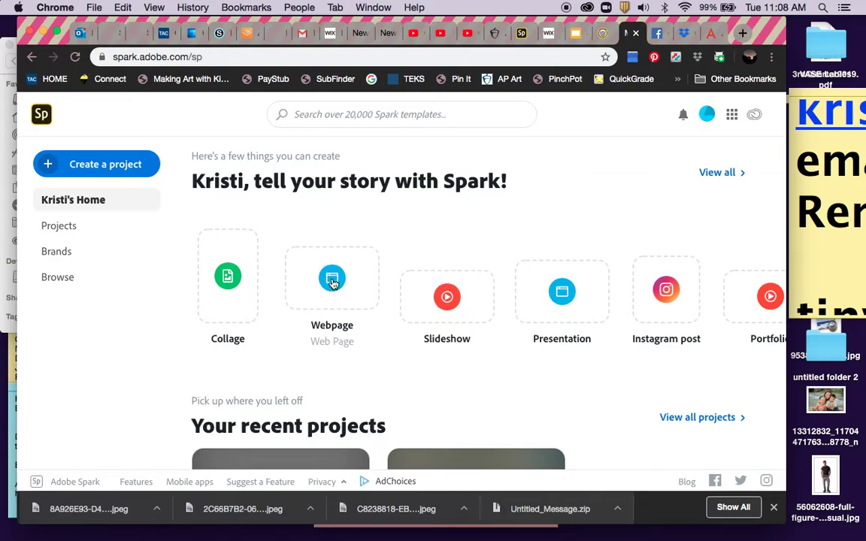
pyautogui.click(332, 280)
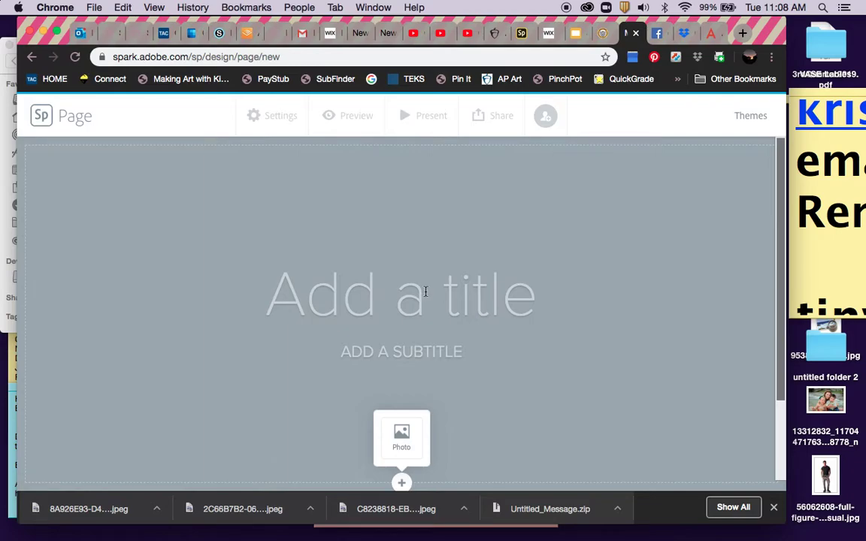
# Apply the Whimsy theme to the new page and go to the Add your brand page.
pyautogui.click(426, 292)
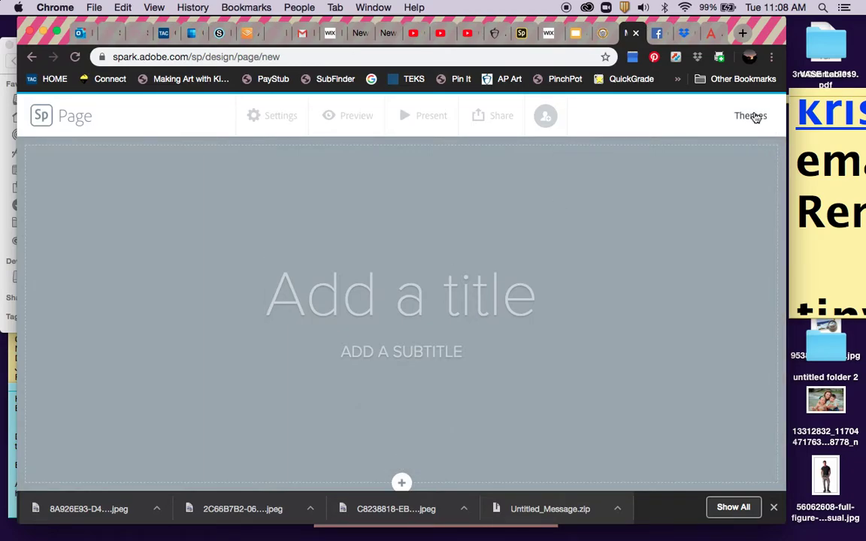
pyautogui.click(751, 115)
pyautogui.scroll(-5, 693, 233)
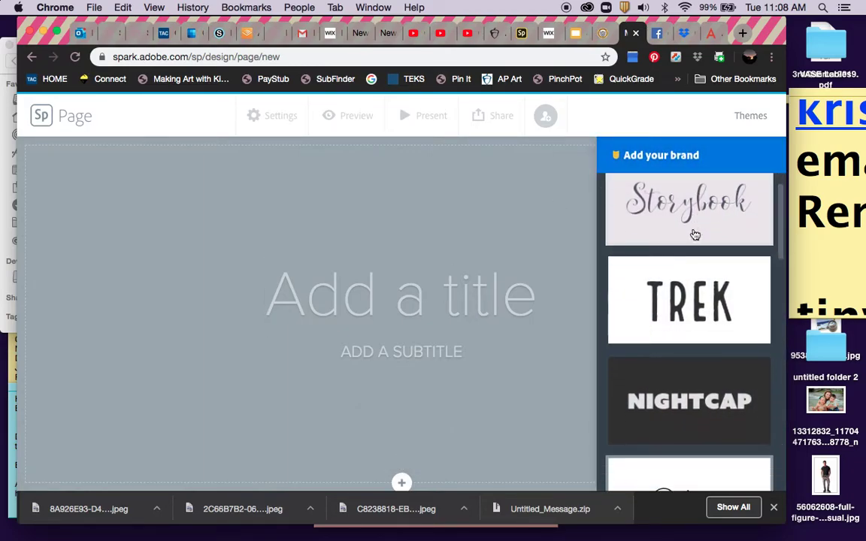
pyautogui.scroll(-10, 696, 235)
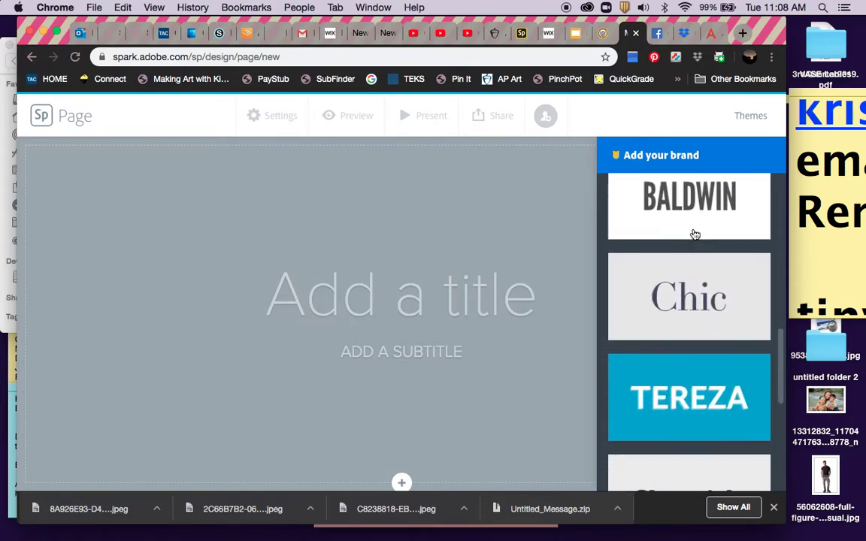
pyautogui.scroll(-6, 696, 235)
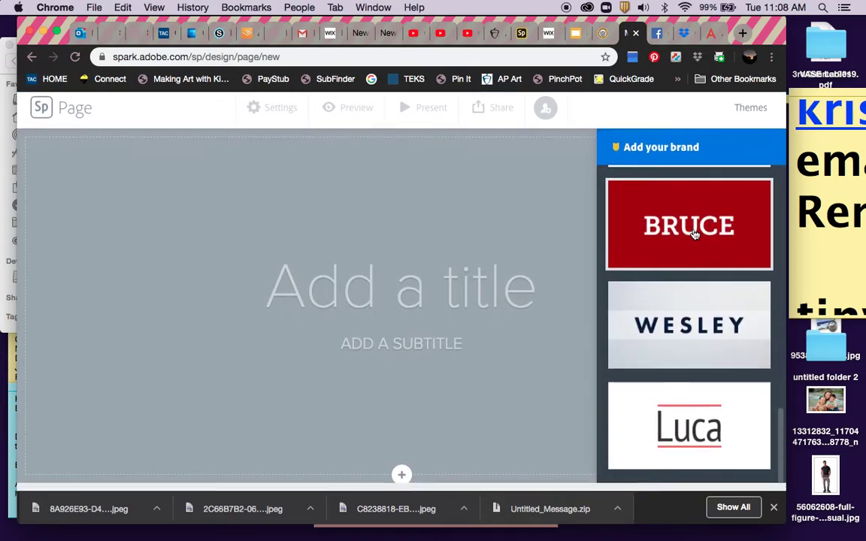
pyautogui.scroll(2, 695, 236)
pyautogui.scroll(5, 695, 235)
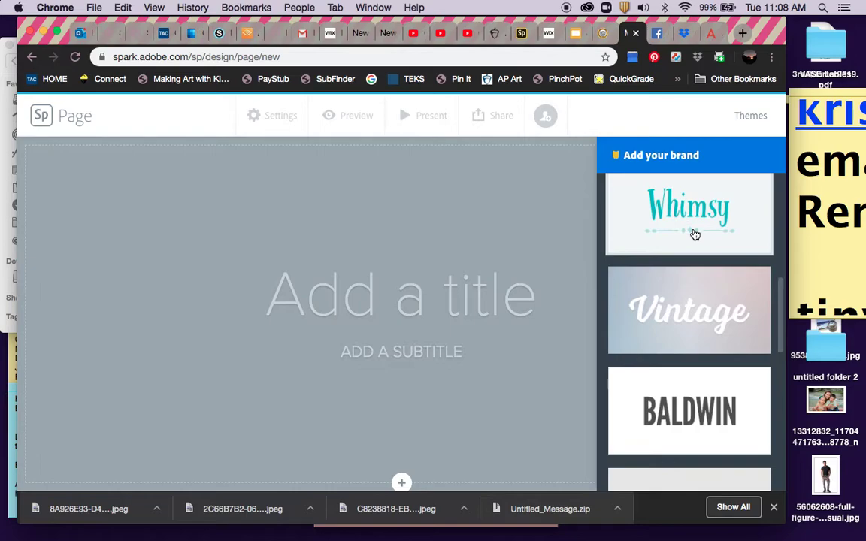
pyautogui.click(695, 236)
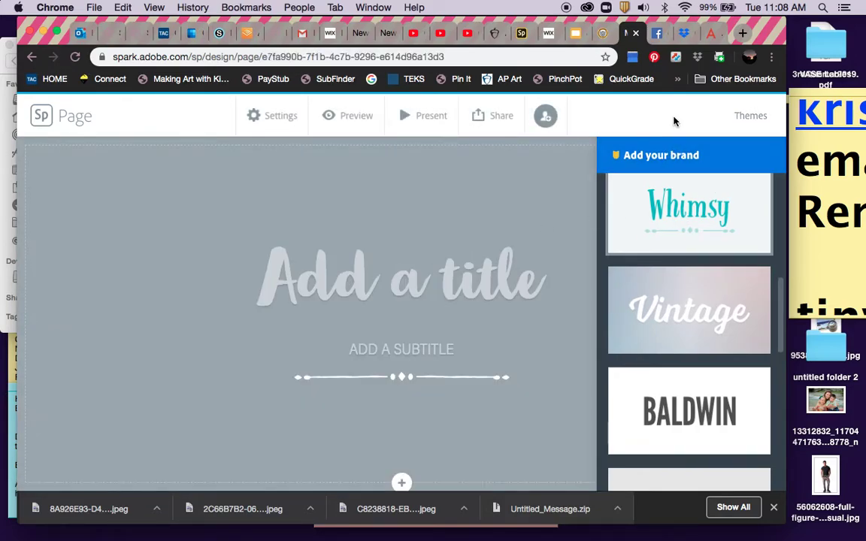
pyautogui.click(677, 154)
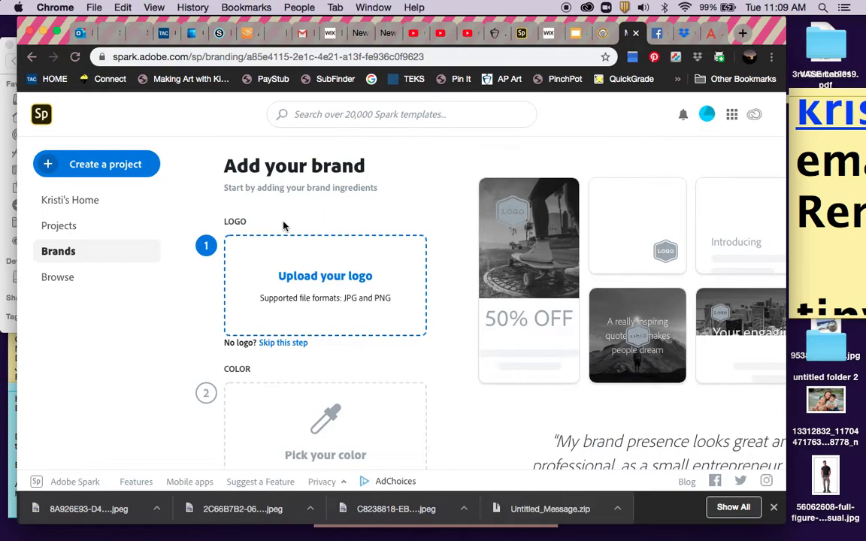
# Start another Webpage project with the Whimsy theme and reach brand setup again.
pyautogui.click(92, 161)
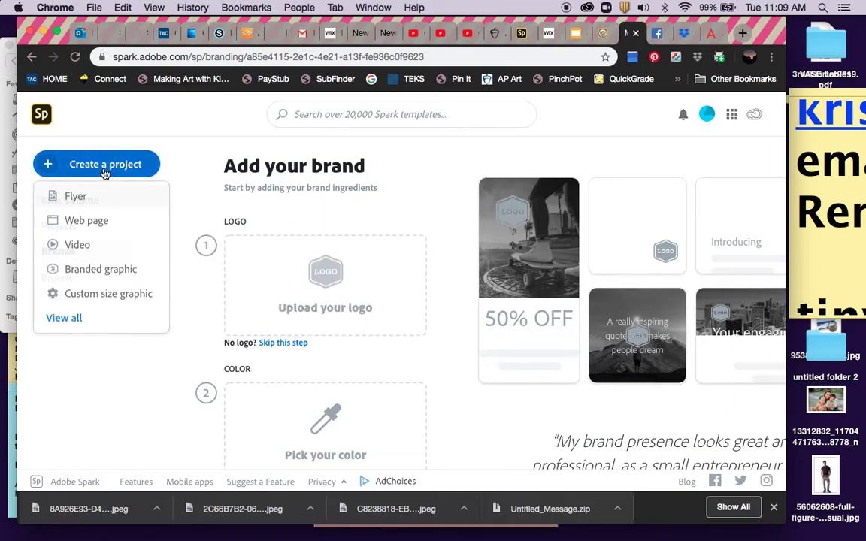
pyautogui.click(86, 220)
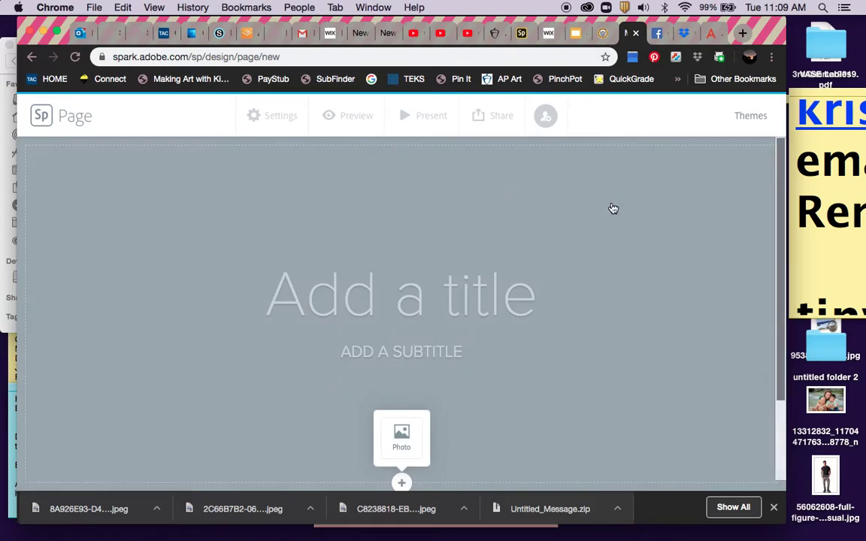
pyautogui.click(752, 116)
pyautogui.scroll(-5, 665, 315)
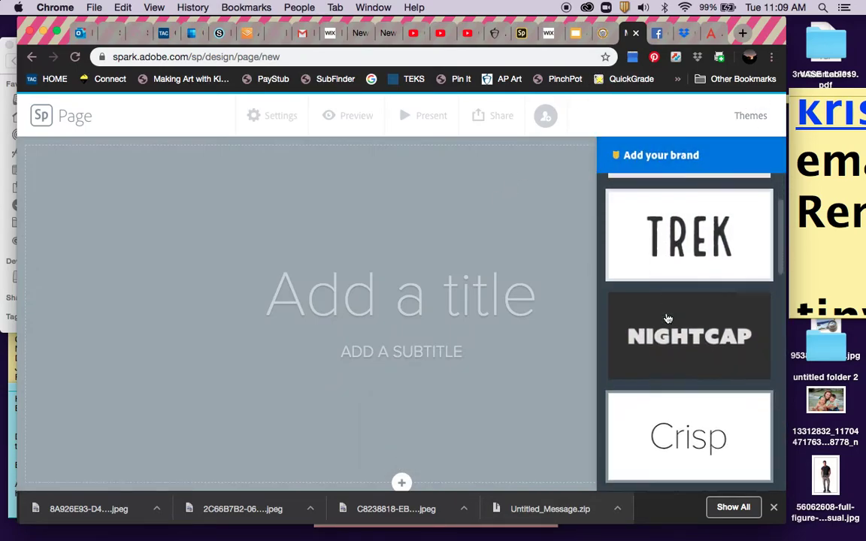
pyautogui.click(685, 383)
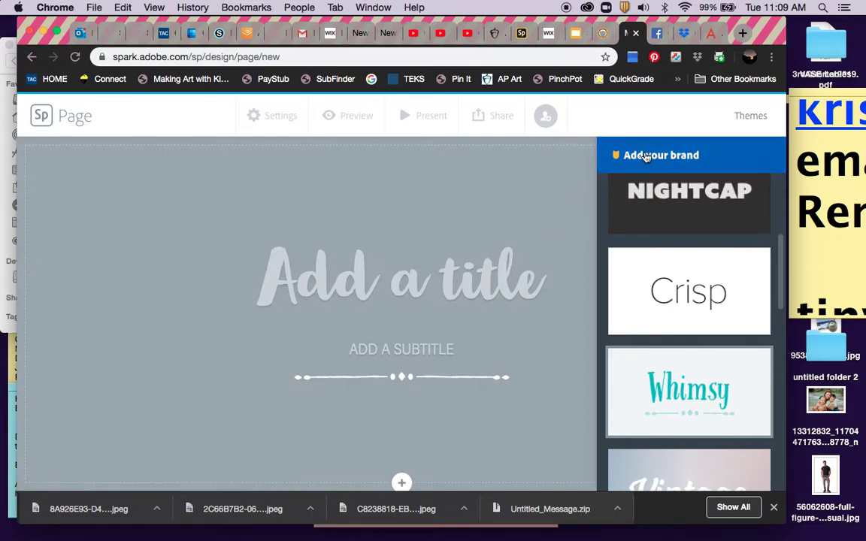
pyautogui.click(659, 156)
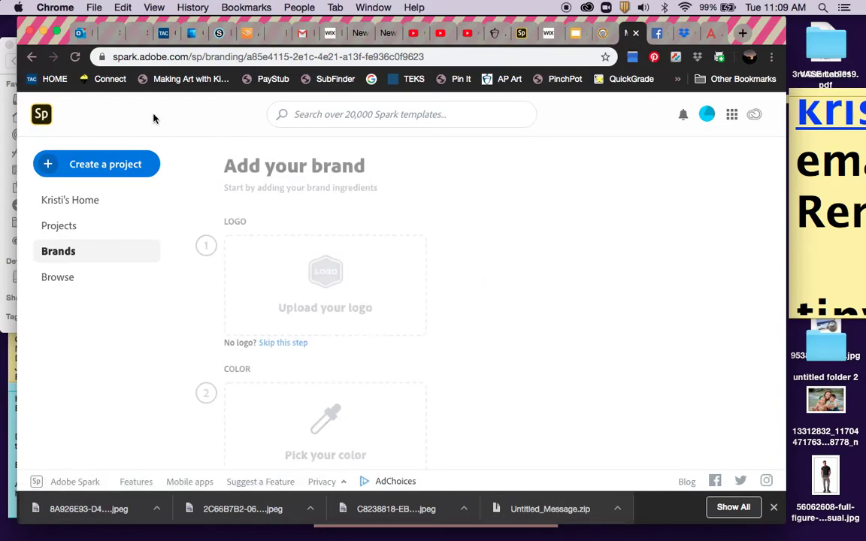
# Back out of brand setup and show the Your Projects list.
pyautogui.click(29, 58)
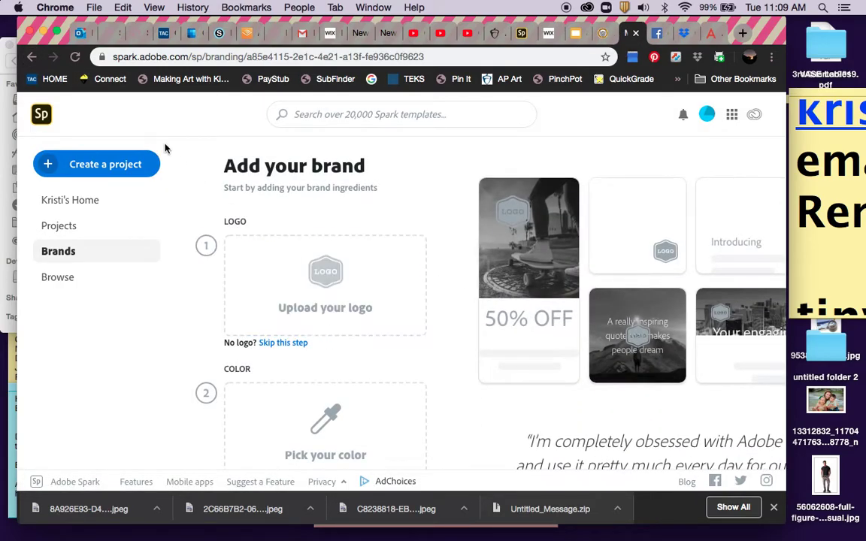
pyautogui.click(31, 57)
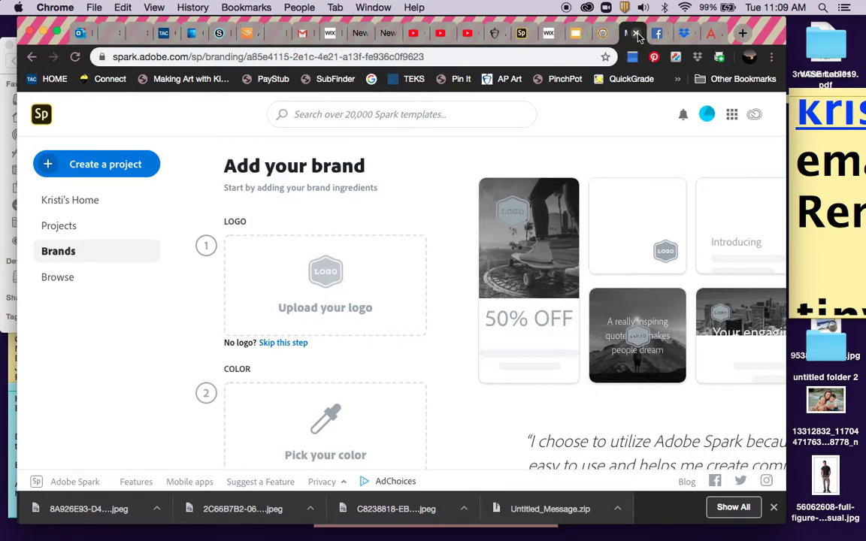
pyautogui.click(58, 225)
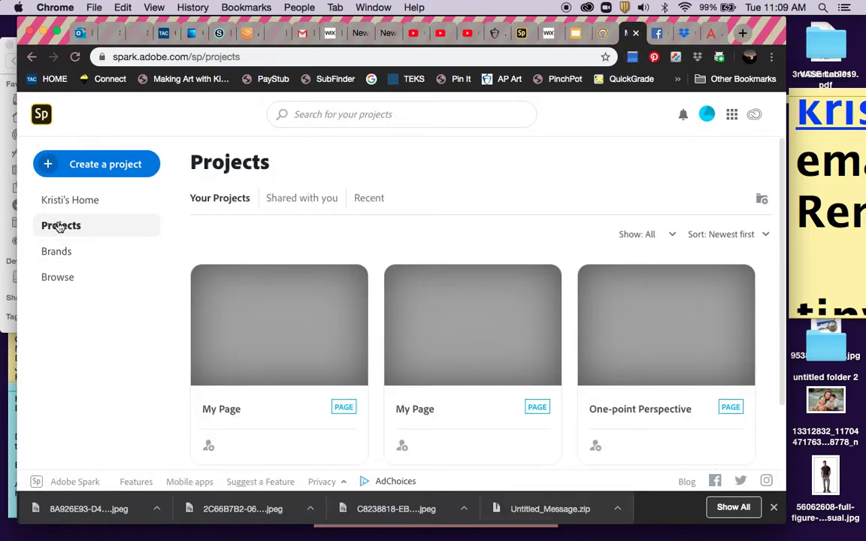
pyautogui.moveTo(303, 290)
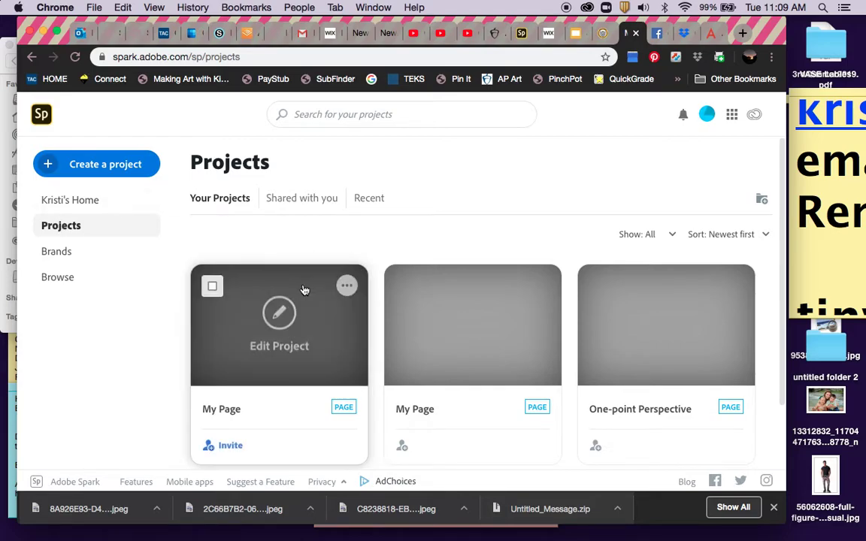
# Open the first My Page project and title it 'One-point perspective' with the teacher's byline.
pyautogui.click(243, 357)
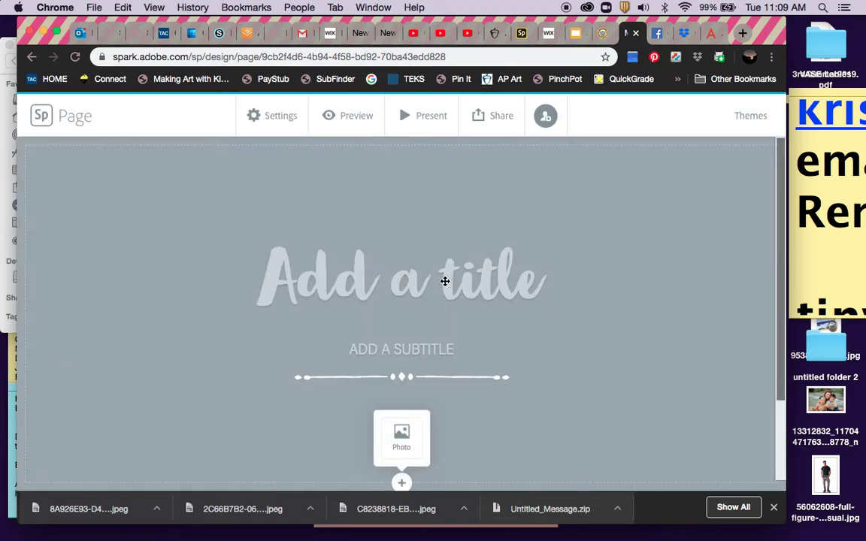
pyautogui.click(445, 281)
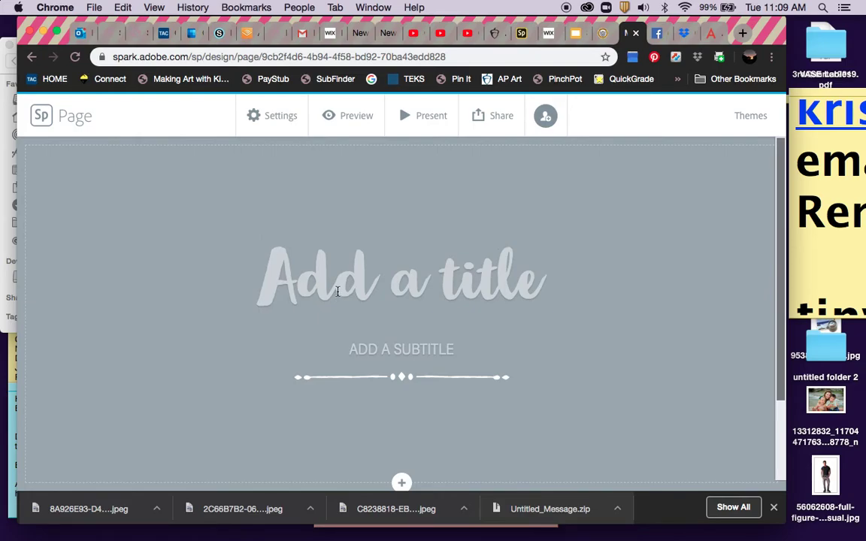
pyautogui.write('One')
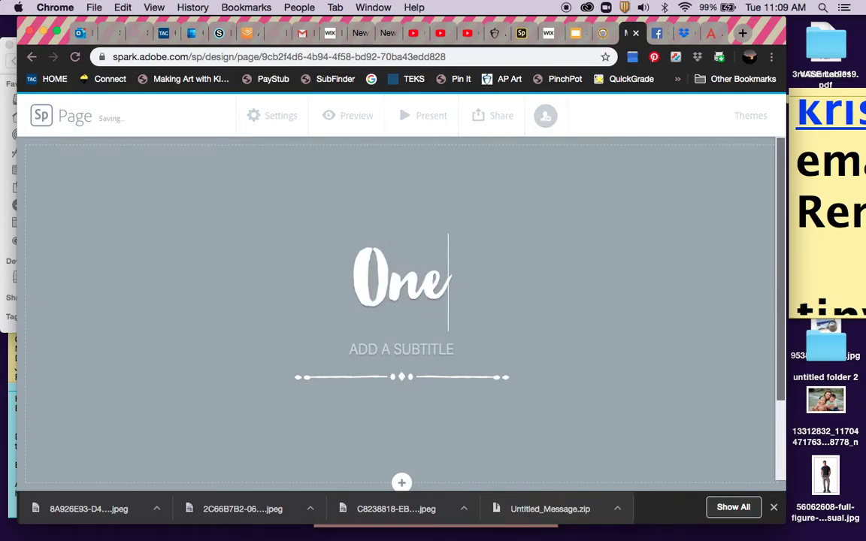
pyautogui.write('p\\')
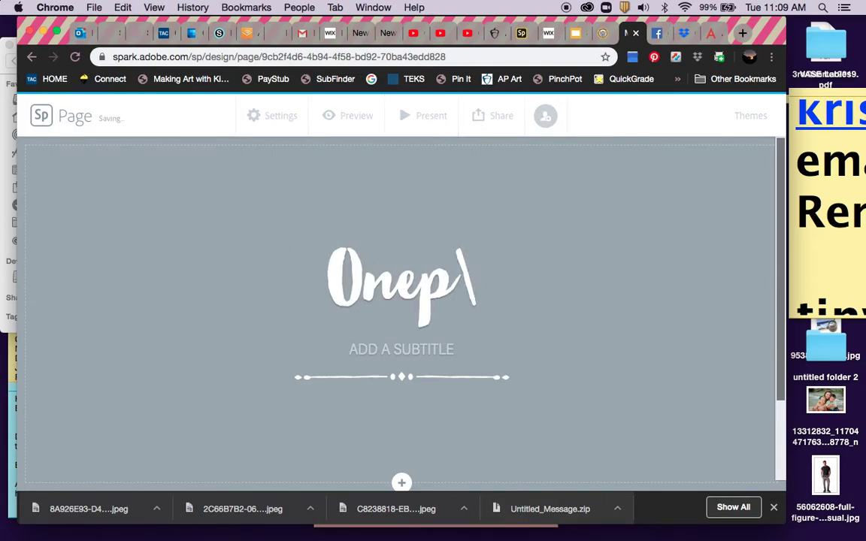
pyautogui.press('BackSpace')
pyautogui.press('BackSpace')
pyautogui.write('-point')
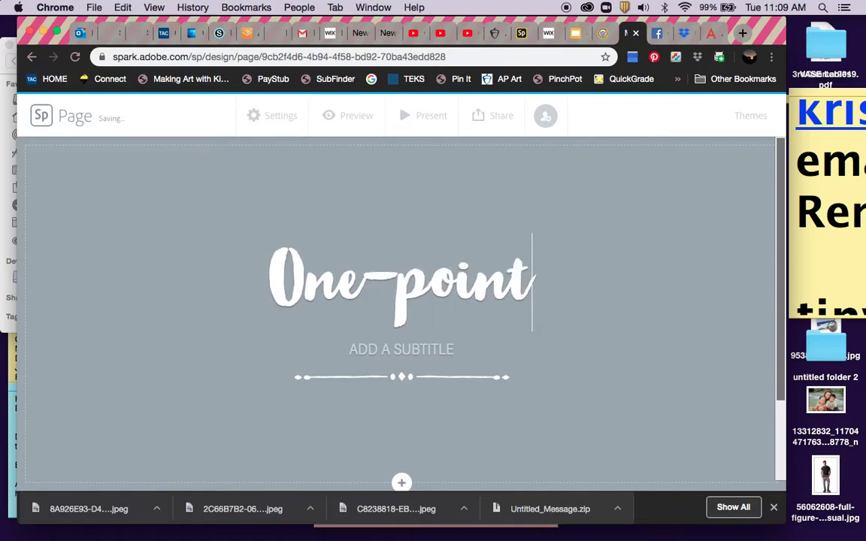
pyautogui.write(' pers')
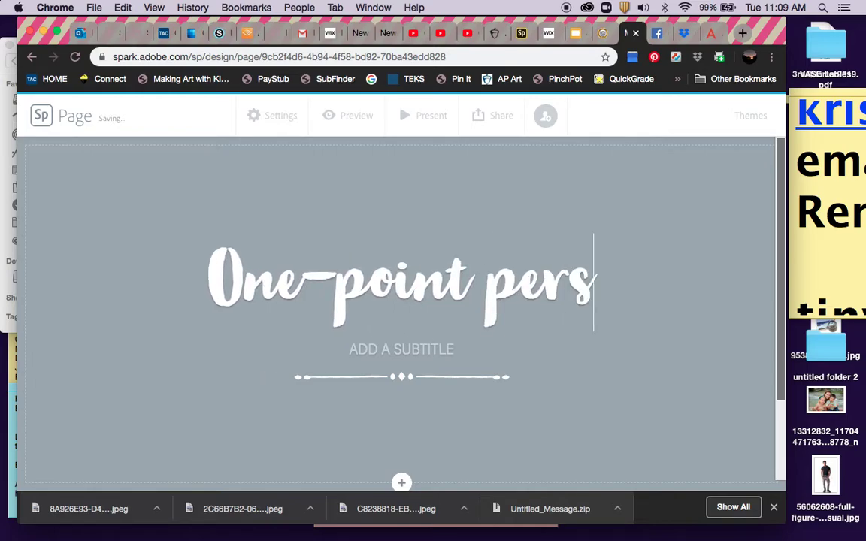
pyautogui.write('pective')
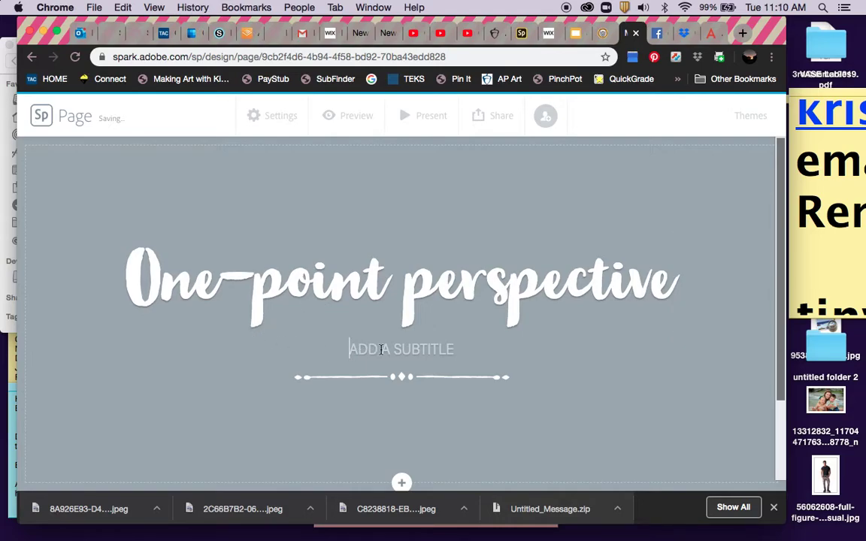
pyautogui.write('BY MRS. BERNSTEIN')
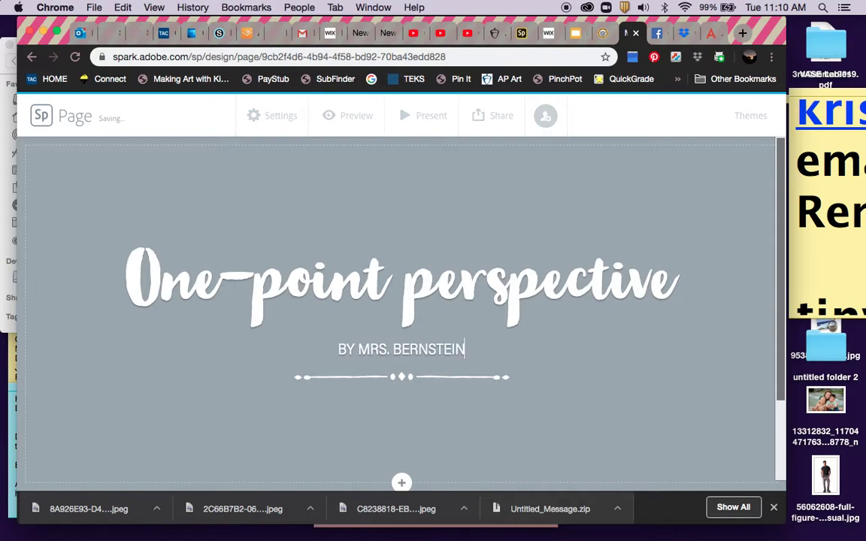
pyautogui.scroll(-2, 397, 374)
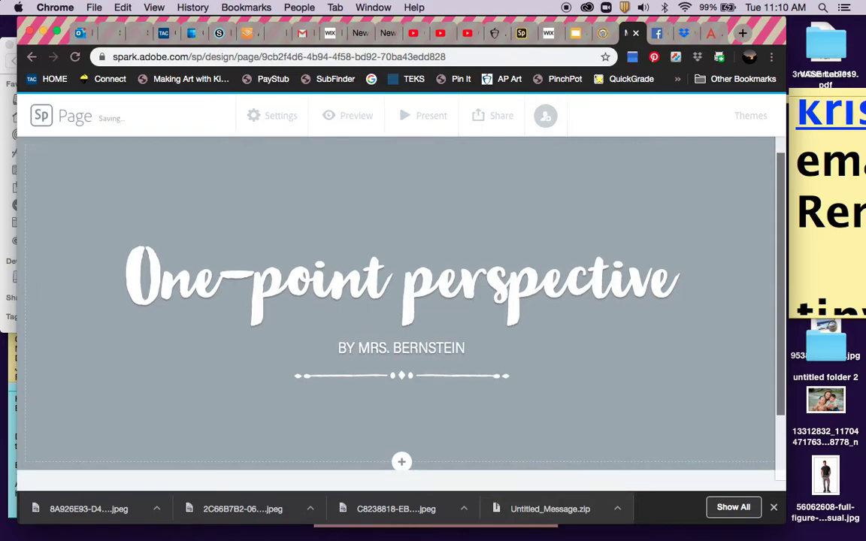
# Add a Photo grid block beneath the title banner using the + button.
pyautogui.click(398, 375)
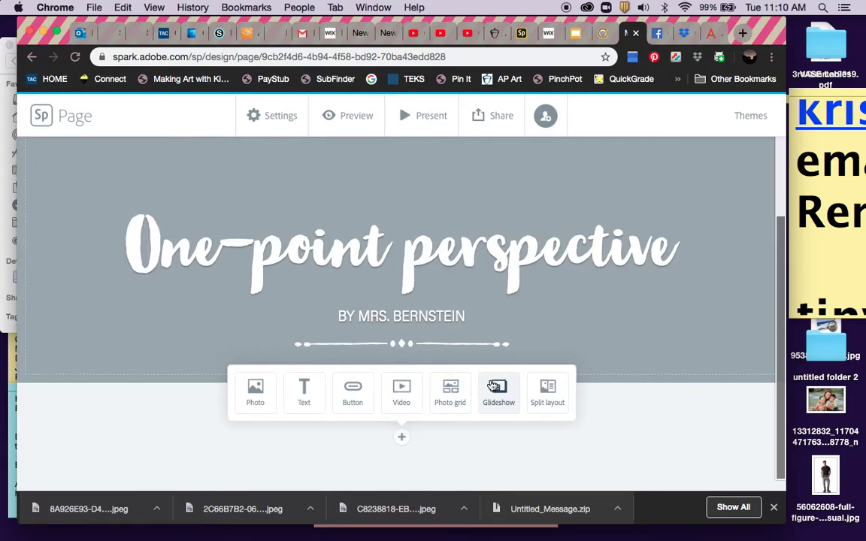
pyautogui.click(453, 391)
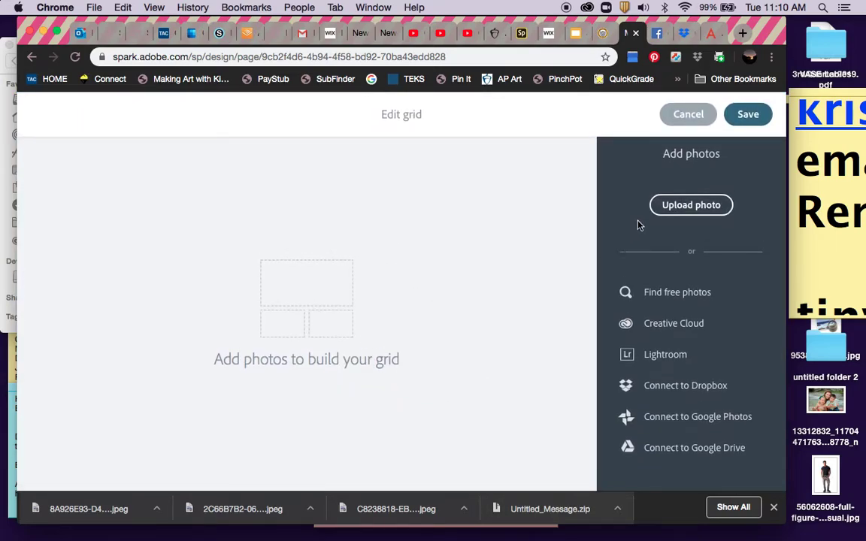
# Search Find free photos for 'perspective' to list Unsplash results.
pyautogui.click(668, 295)
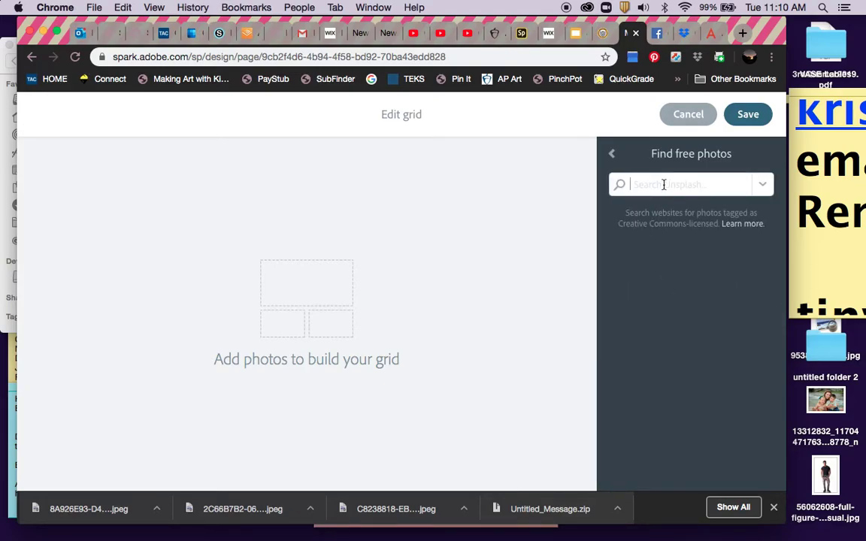
pyautogui.write('perspective')
pyautogui.press('Return')
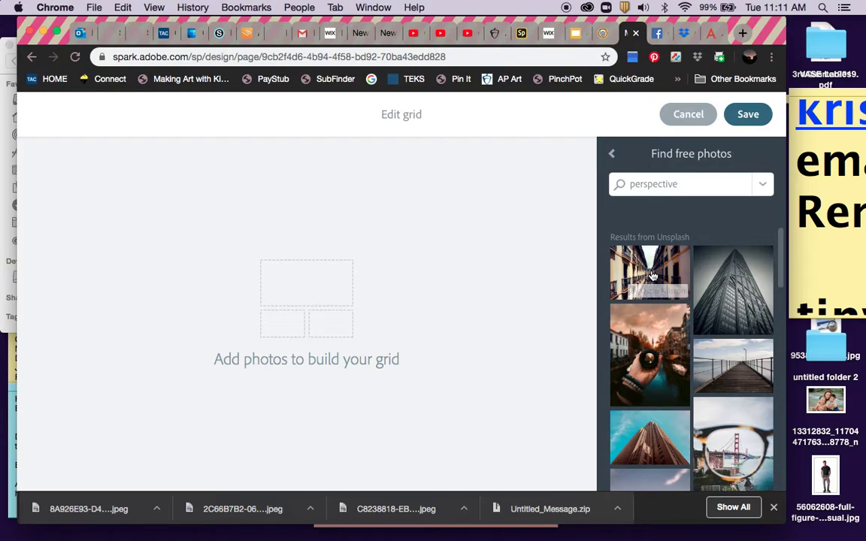
# Add the balconied street, yellow-lined road, stone tunnel, teal circles and night road photos to the grid.
pyautogui.moveTo(651, 276); pyautogui.dragTo(315, 368)
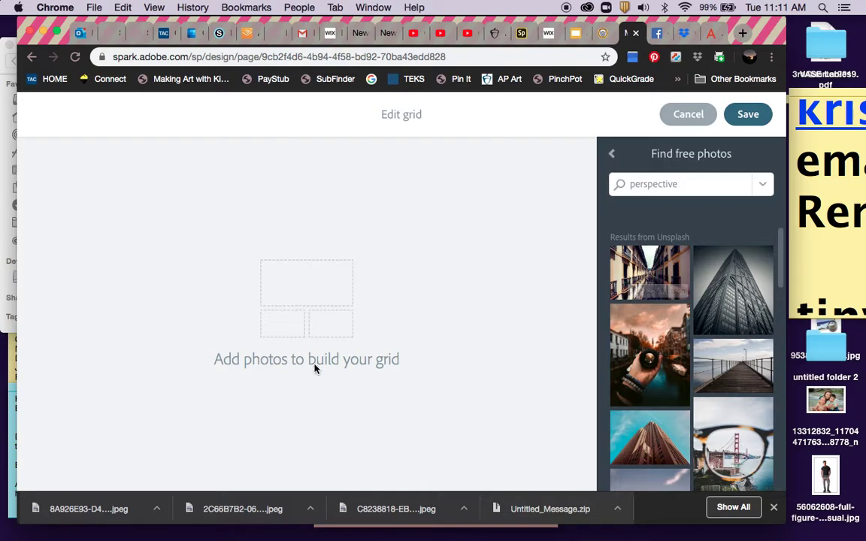
pyautogui.click(642, 269)
pyautogui.scroll(-2, 651, 297)
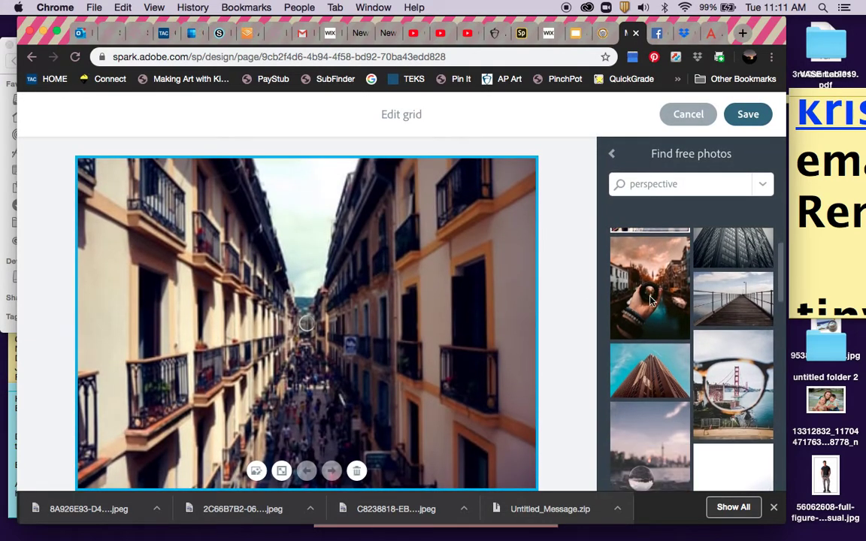
pyautogui.scroll(-5, 651, 300)
pyautogui.scroll(-3, 651, 302)
pyautogui.click(650, 312)
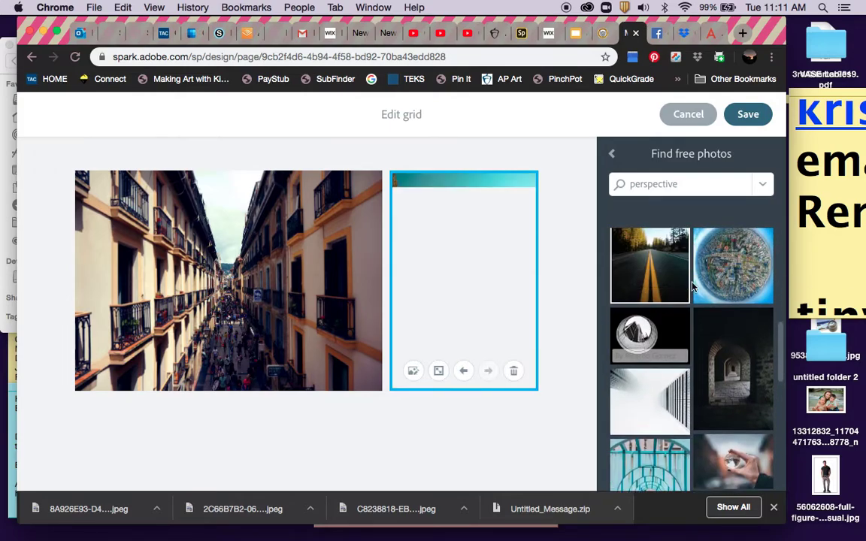
pyautogui.scroll(-2, 726, 285)
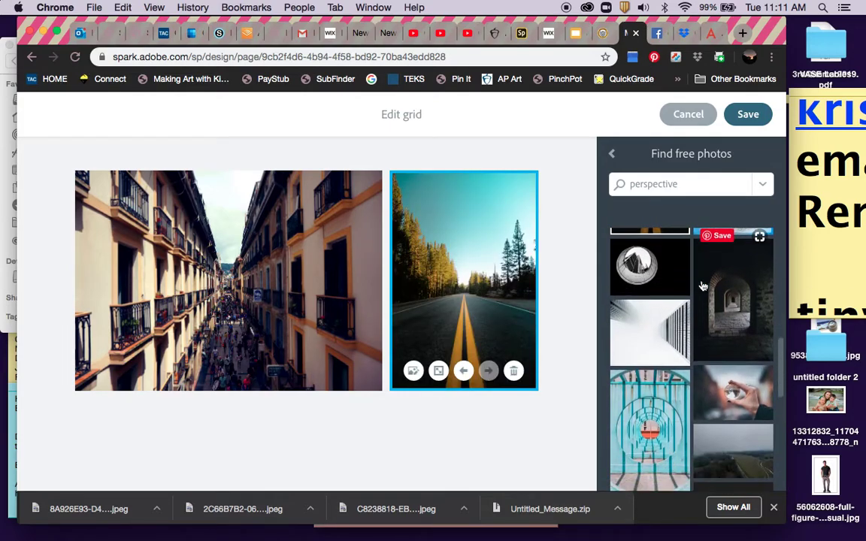
pyautogui.click(743, 308)
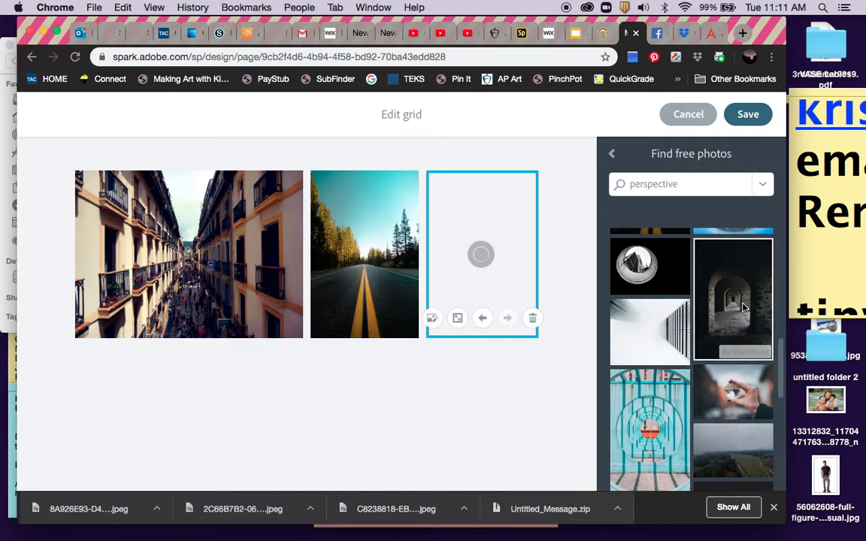
pyautogui.scroll(-3, 644, 287)
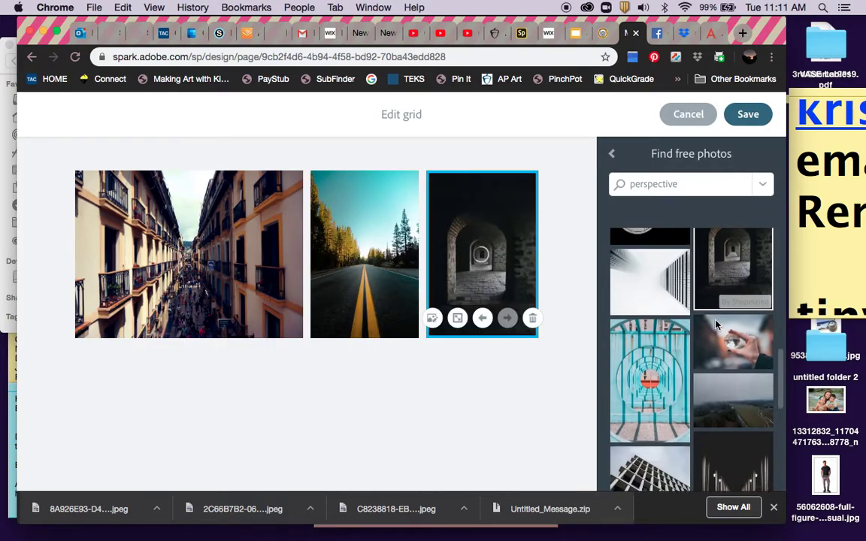
pyautogui.click(659, 336)
pyautogui.scroll(-2, 674, 320)
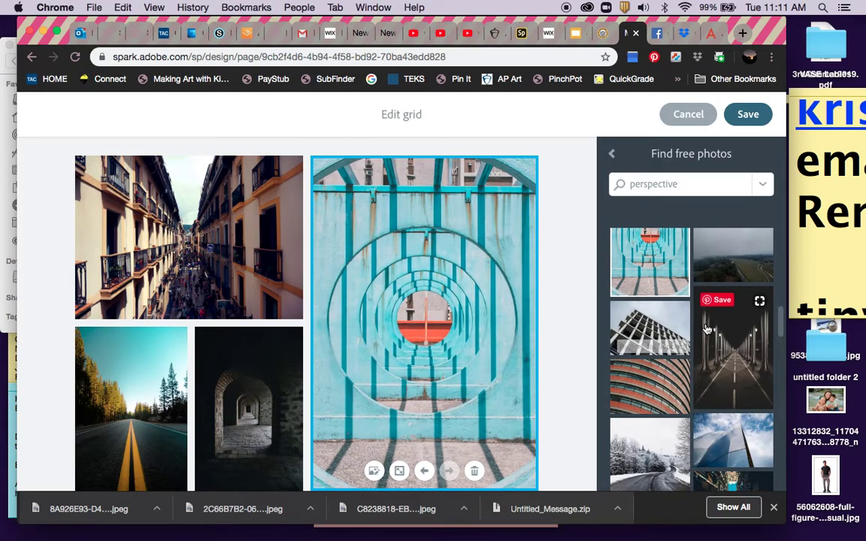
pyautogui.click(734, 358)
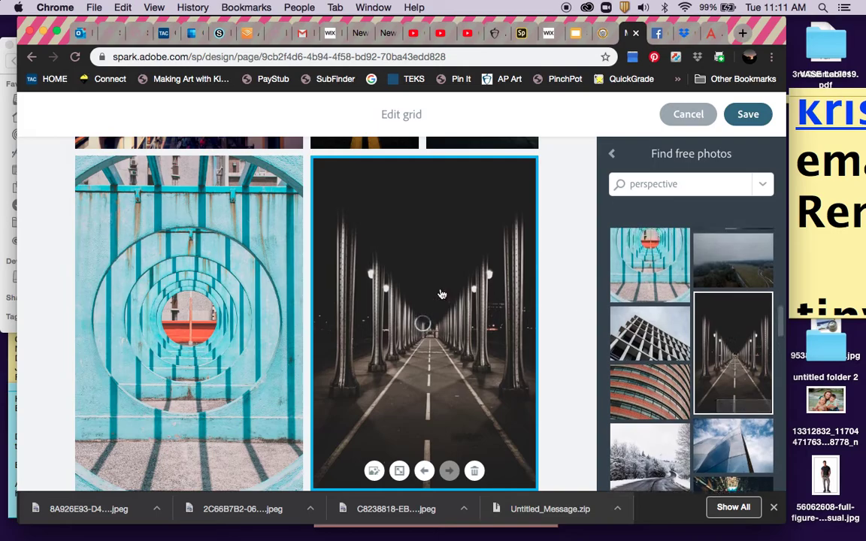
pyautogui.scroll(3, 442, 293)
pyautogui.click(748, 114)
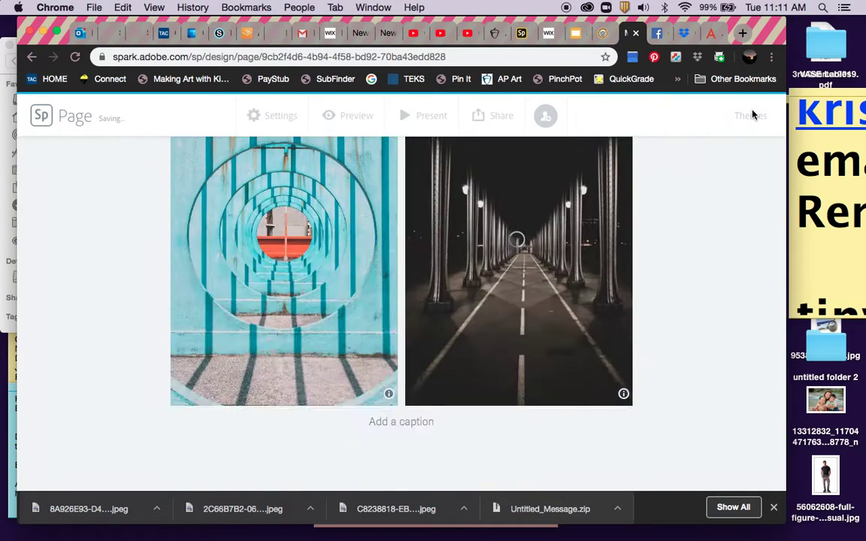
pyautogui.scroll(2, 469, 278)
pyautogui.scroll(1, 469, 279)
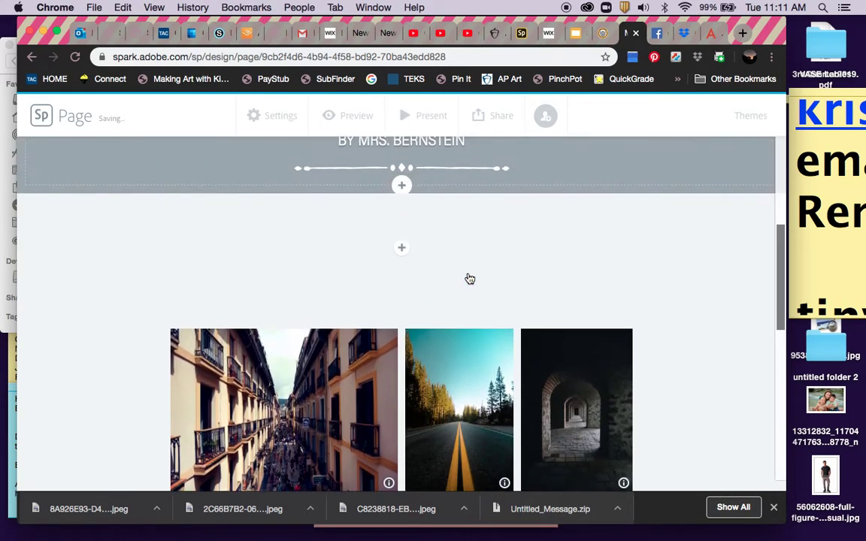
pyautogui.scroll(-6, 469, 278)
pyautogui.scroll(2, 469, 279)
pyautogui.scroll(6, 469, 279)
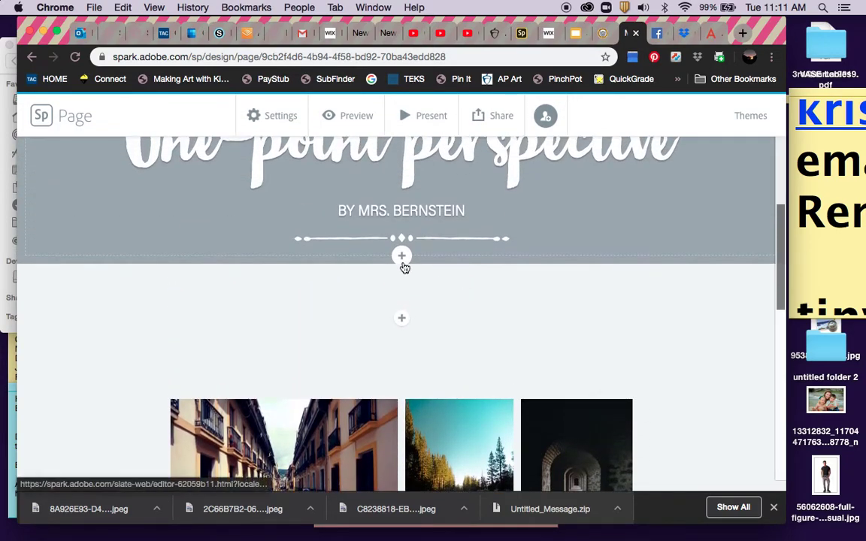
pyautogui.click(402, 264)
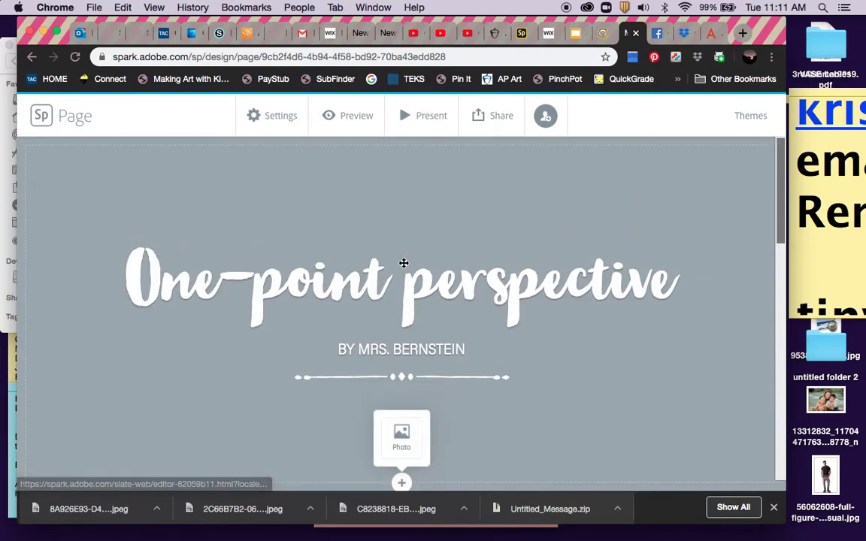
pyautogui.click(401, 439)
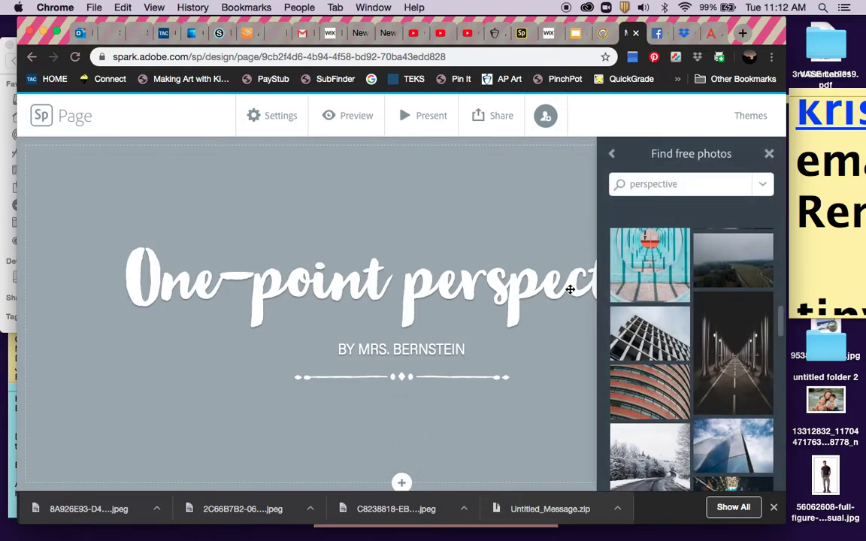
pyautogui.click(611, 154)
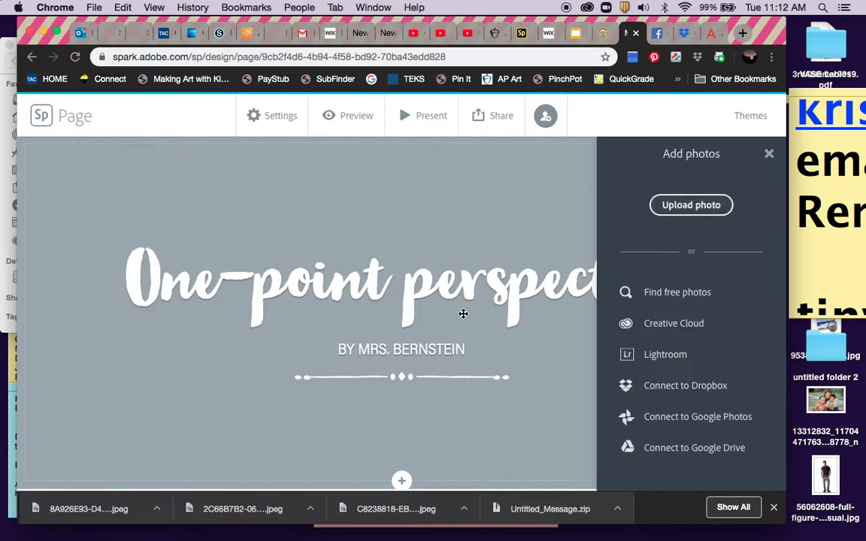
pyautogui.scroll(-5, 463, 316)
pyautogui.scroll(-10, 464, 319)
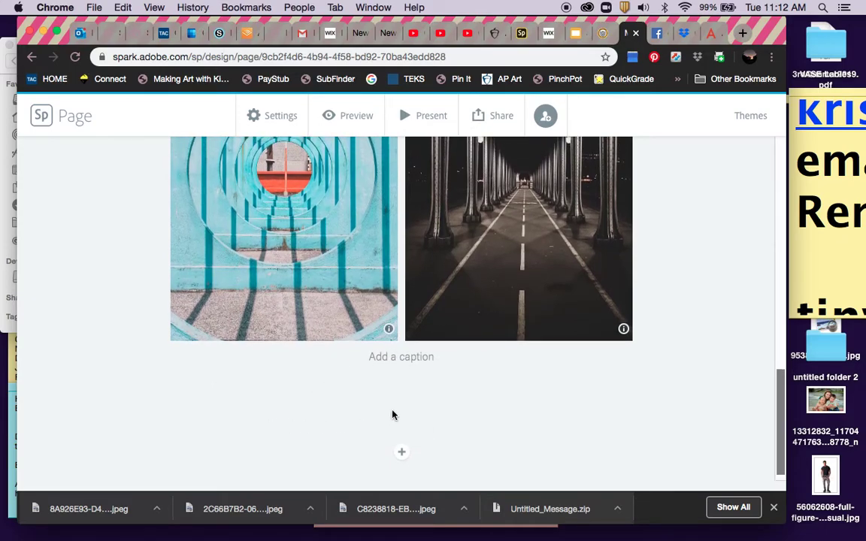
# Insert an empty video block below the photo grid and go to the YouTube Studio video list.
pyautogui.click(402, 455)
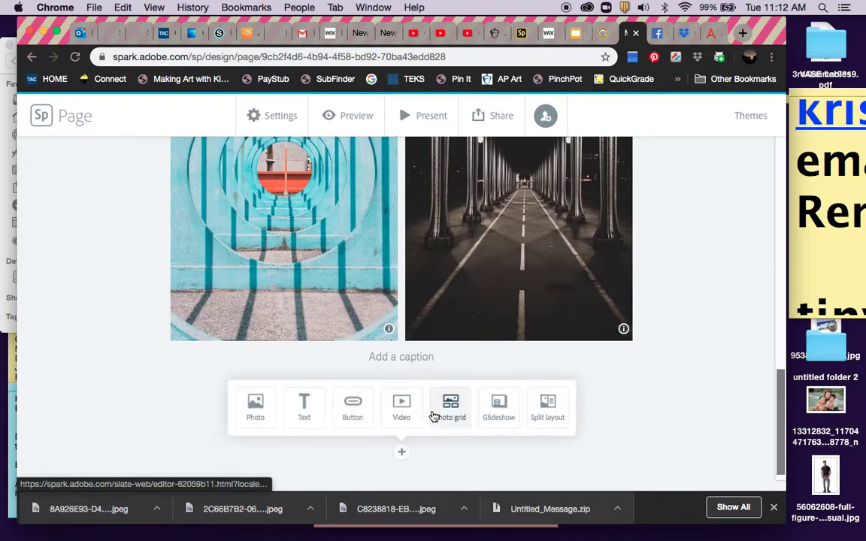
pyautogui.click(385, 406)
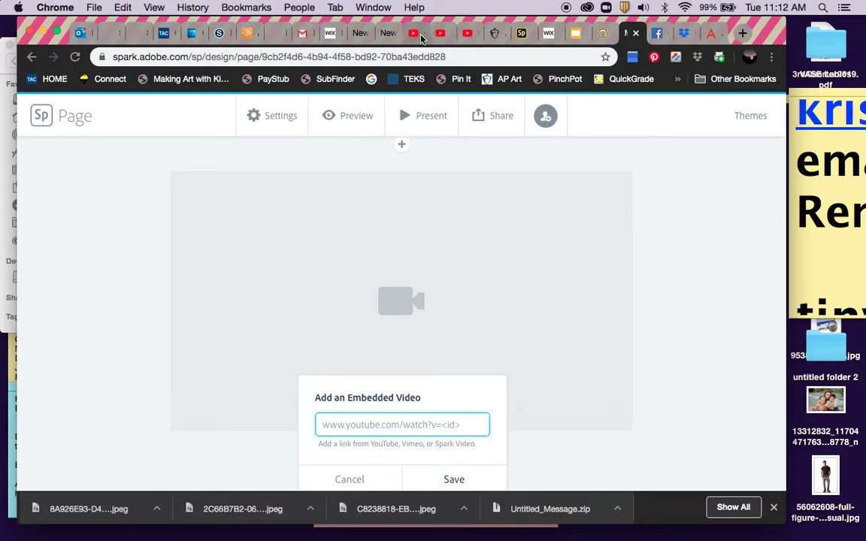
pyautogui.click(469, 34)
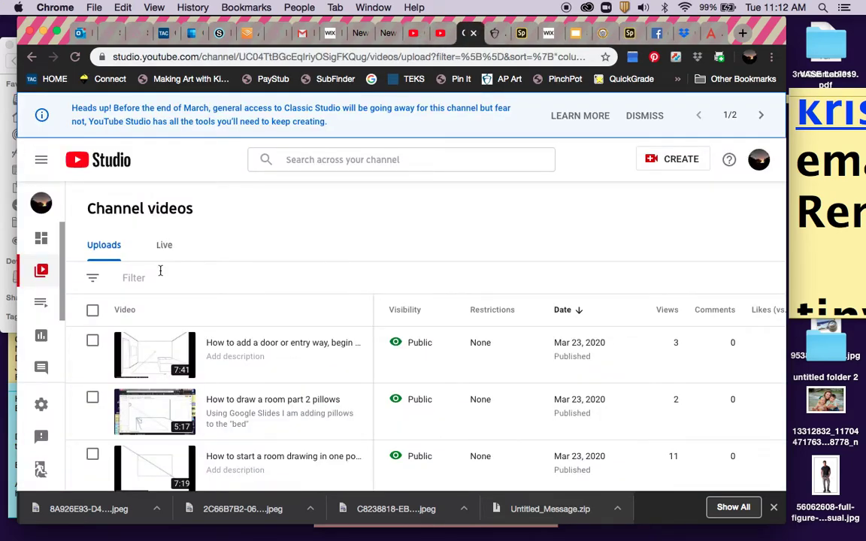
# Open the part 3 one-point perspective video on YouTube and copy its youtu.be share link.
pyautogui.moveTo(360, 333)
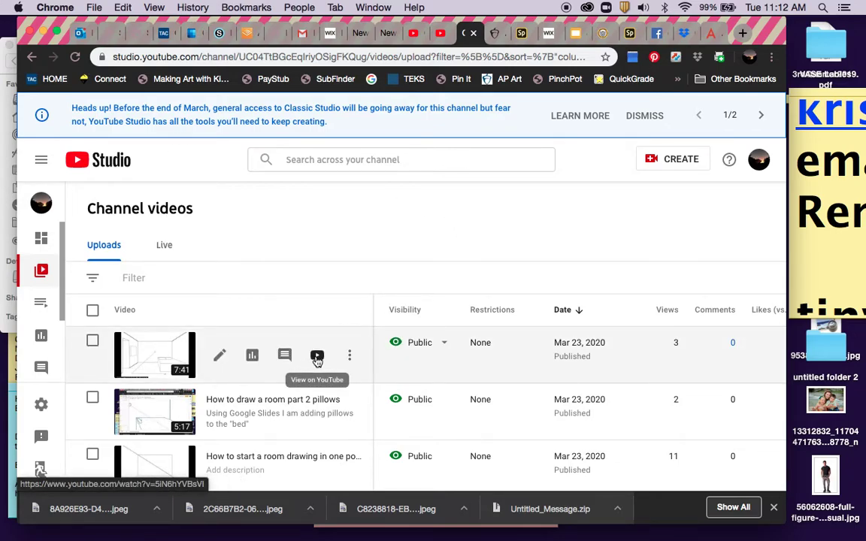
pyautogui.click(318, 359)
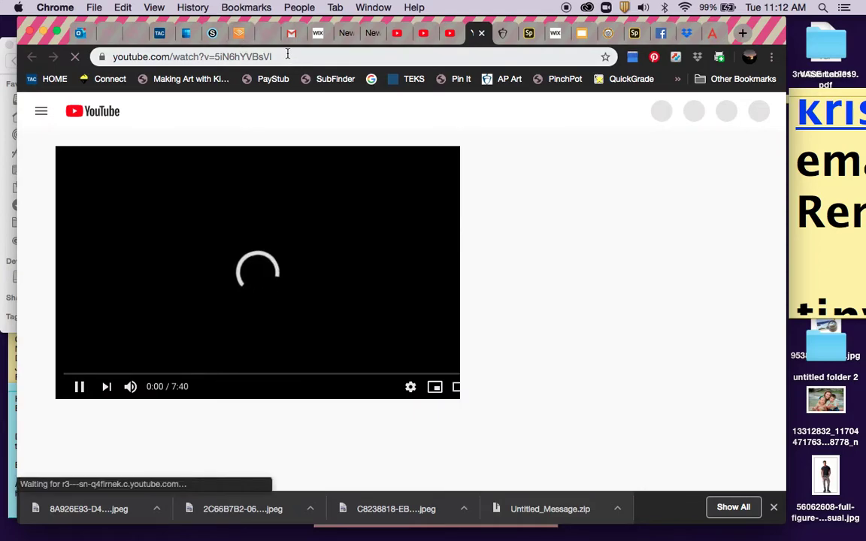
pyautogui.click(287, 55)
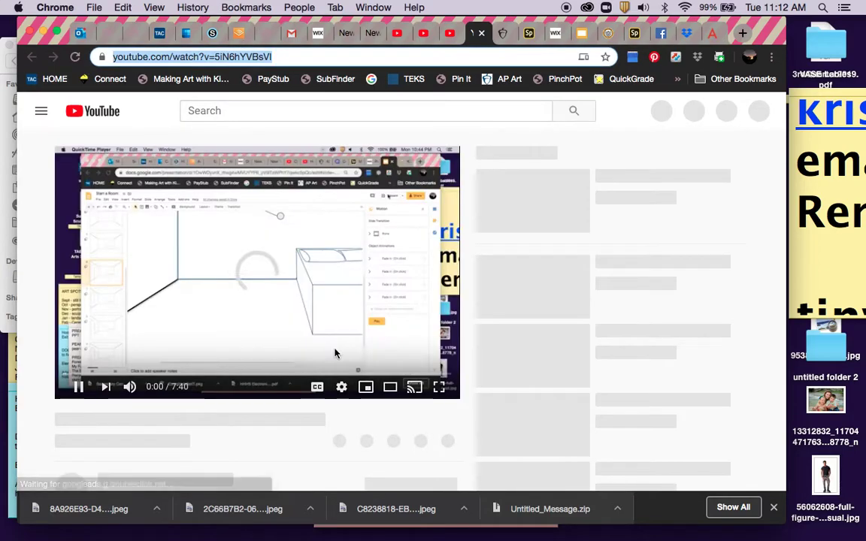
pyautogui.click(79, 388)
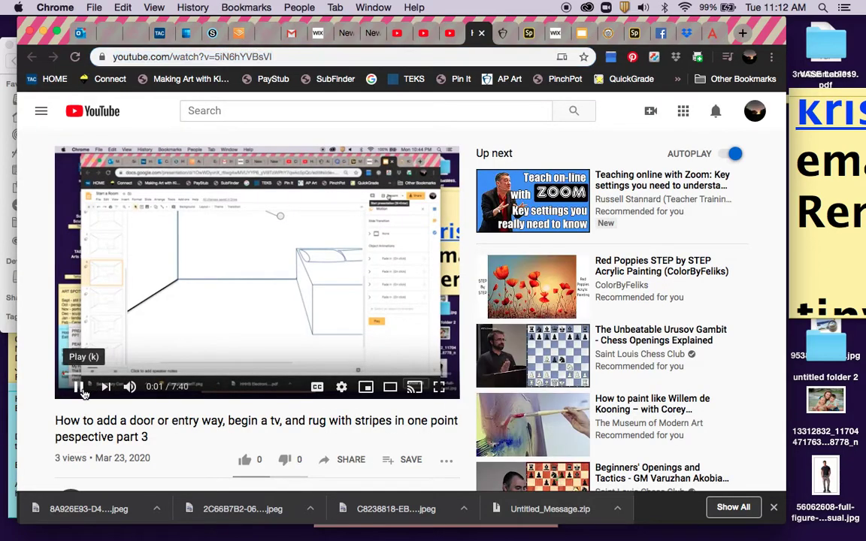
pyautogui.click(347, 459)
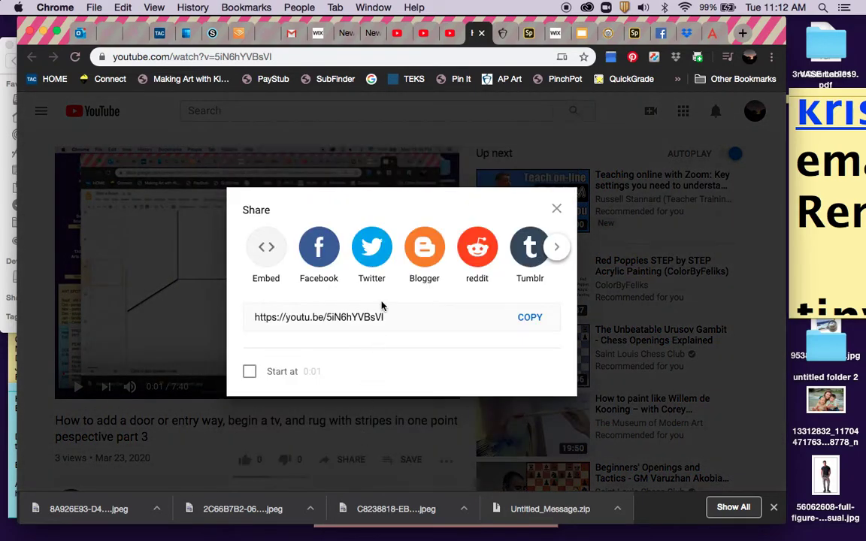
pyautogui.click(526, 322)
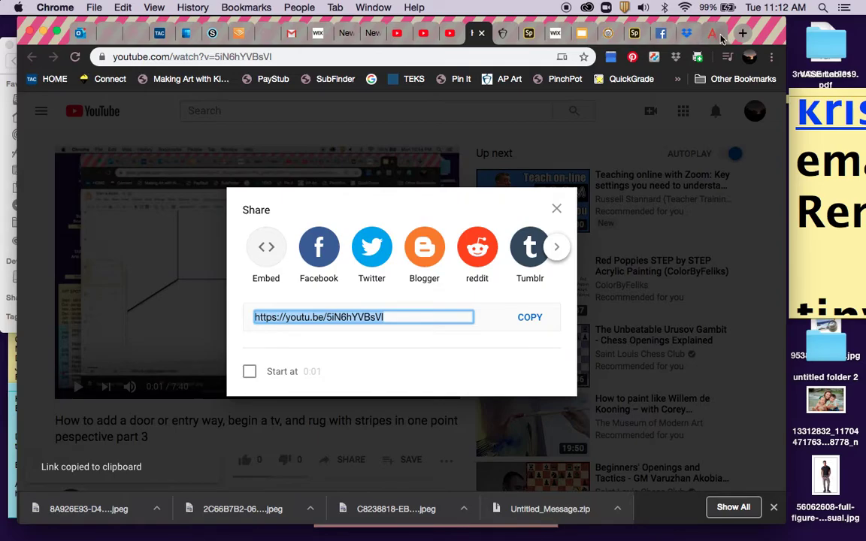
pyautogui.press('Escape')
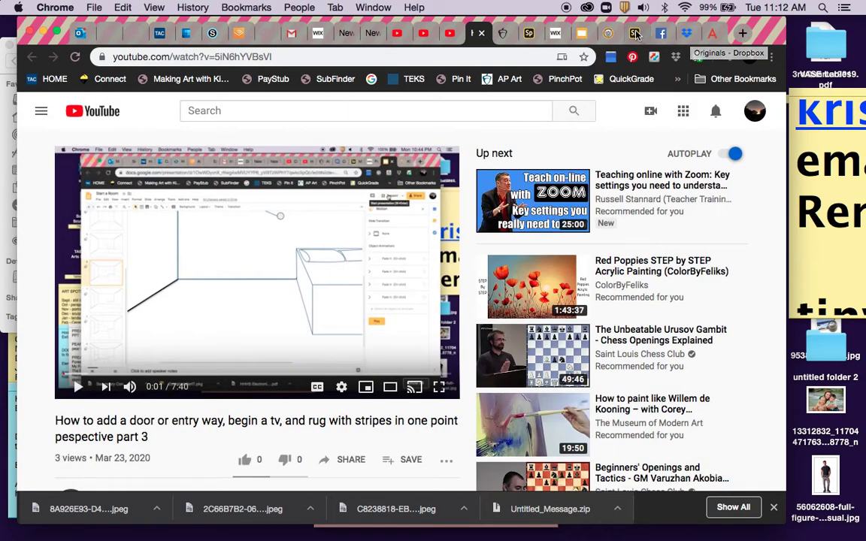
pyautogui.click(635, 34)
# Paste the part 3 youtu.be link into the video block and save the embed.
pyautogui.press('super+v')
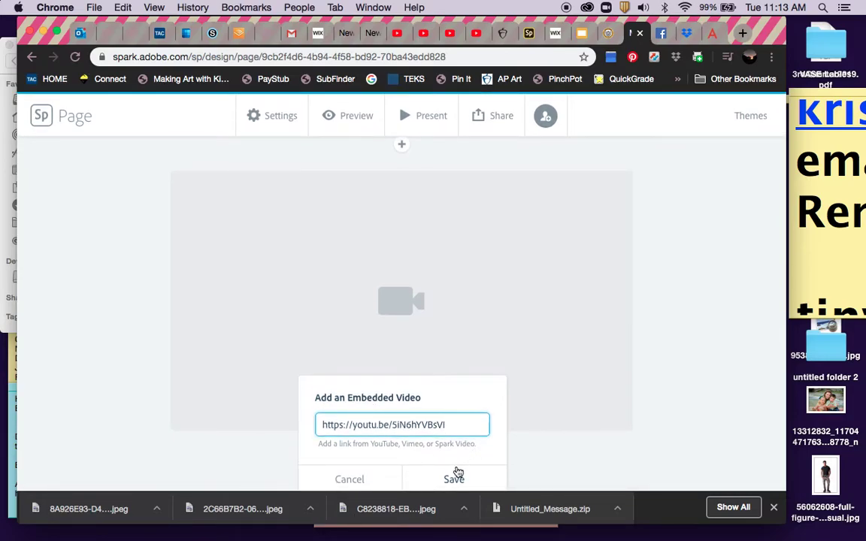
pyautogui.click(456, 477)
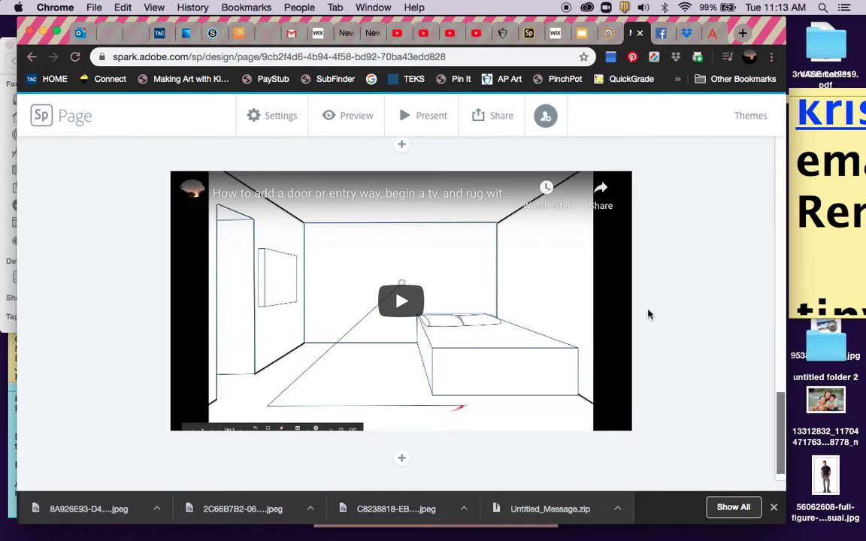
pyautogui.scroll(15, 649, 314)
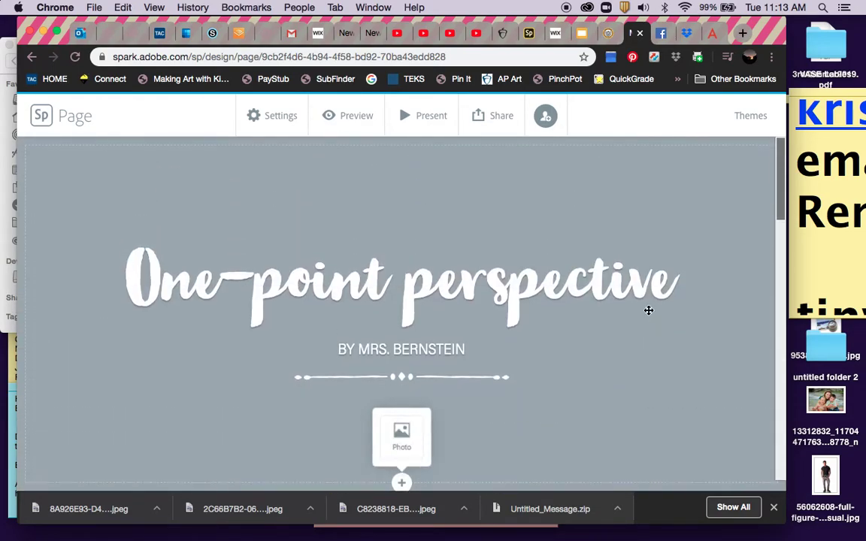
pyautogui.scroll(-3, 648, 309)
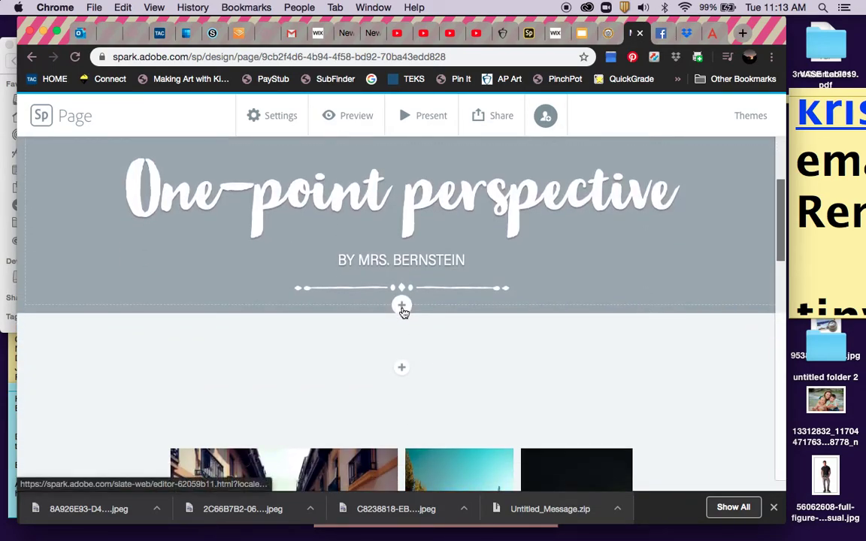
# Add a text block under the title reading 'INSERT YOUR OWN ONE-POINT PERSPECTIVE DRAWINGS HERE - AT LEAST 2!', fixing typos.
pyautogui.click(402, 368)
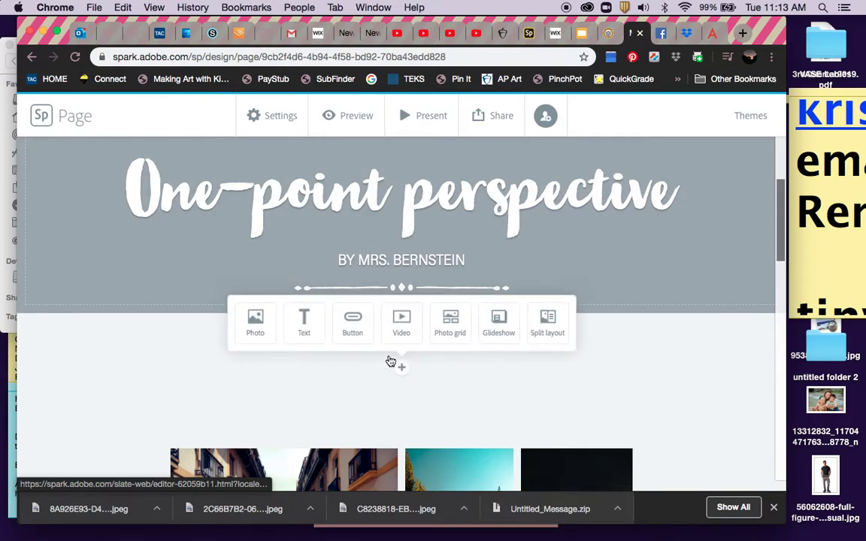
pyautogui.click(303, 319)
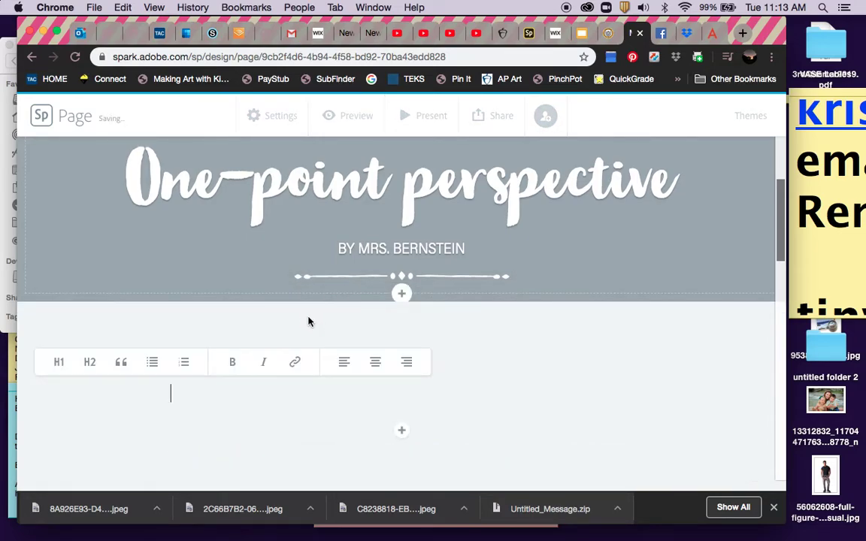
pyautogui.write('INSERT')
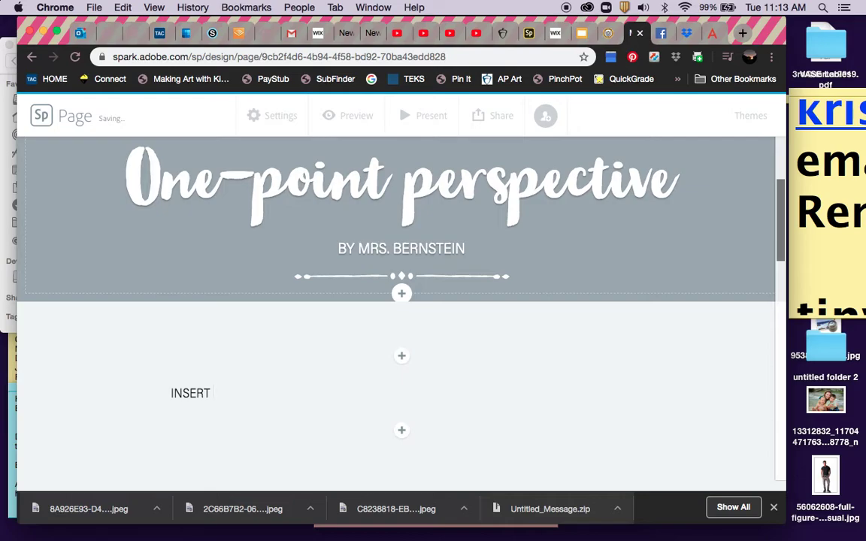
pyautogui.write(' YOU OWN DR')
pyautogui.press('BackSpace')
pyautogui.write('ONE-POIN')
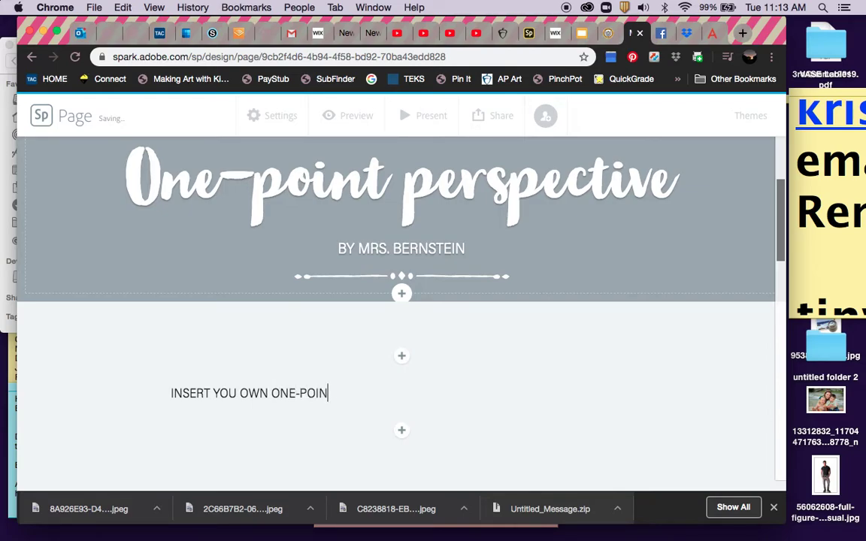
pyautogui.write('T PERSPE')
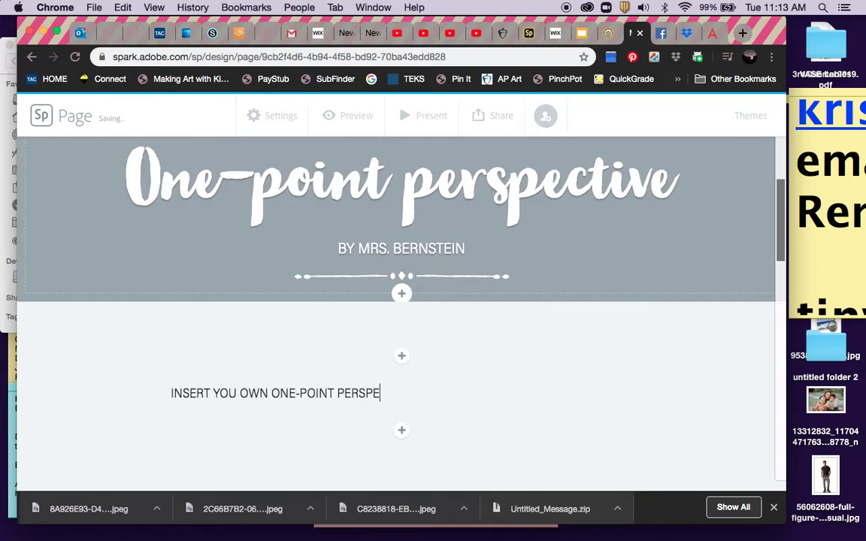
pyautogui.write('CTIVE DRAWINGS')
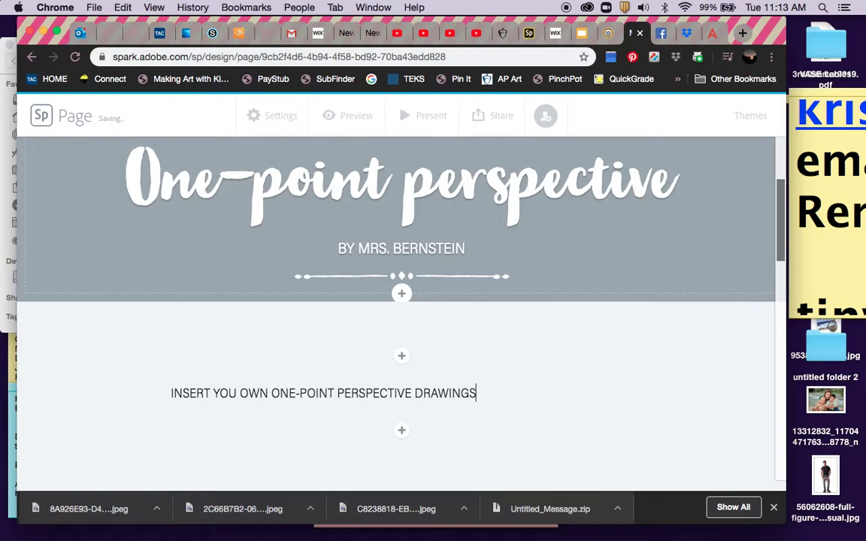
pyautogui.write(' HERE!!')
pyautogui.click(240, 393)
pyautogui.write('R')
pyautogui.click(527, 392)
pyautogui.press('BackSpace')
pyautogui.write('- AT LEAST 2!')
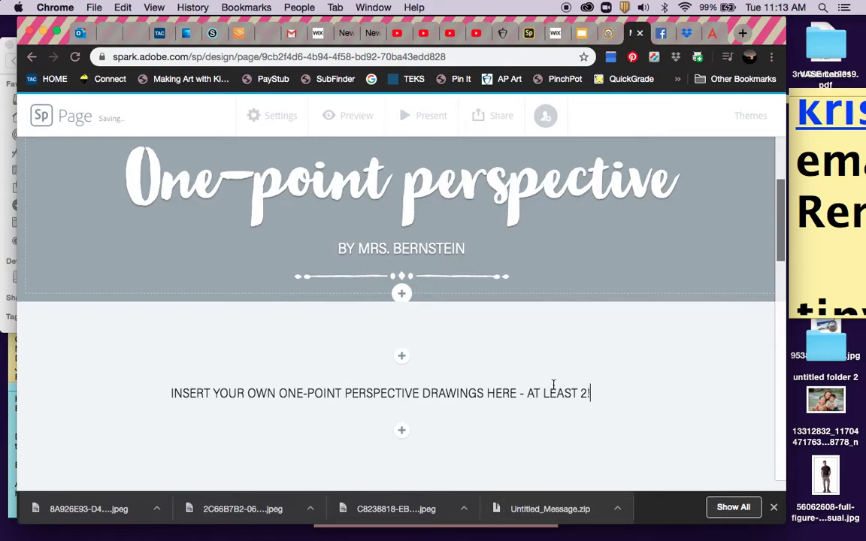
# Scroll back to the byline and bring up the add-content menu below it.
pyautogui.scroll(-10, 553, 383)
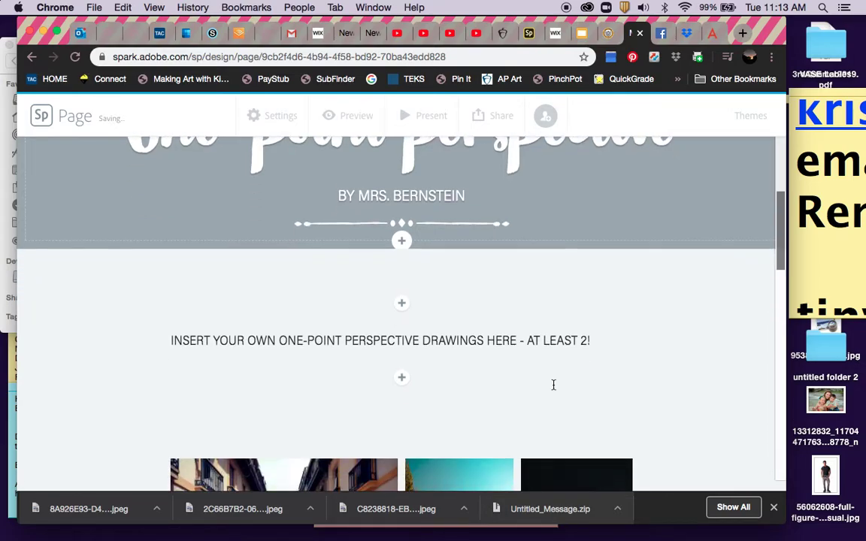
pyautogui.scroll(-8, 553, 384)
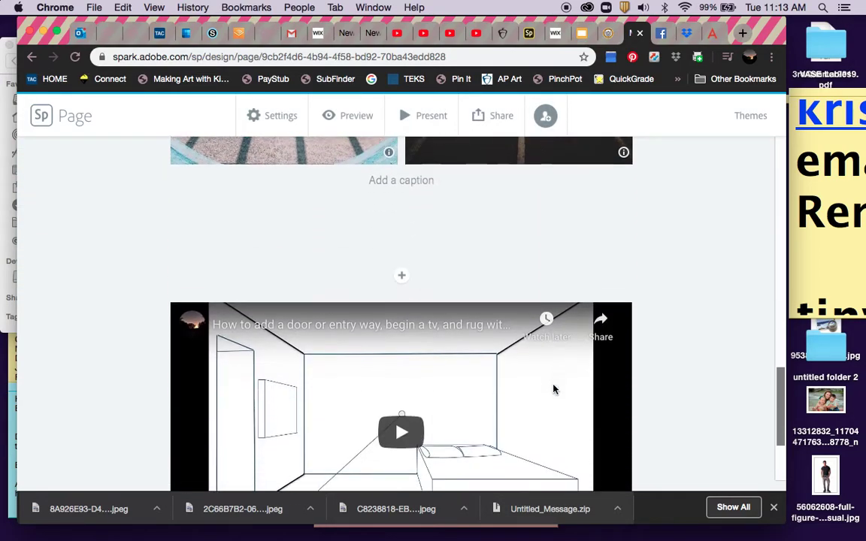
pyautogui.scroll(15, 554, 389)
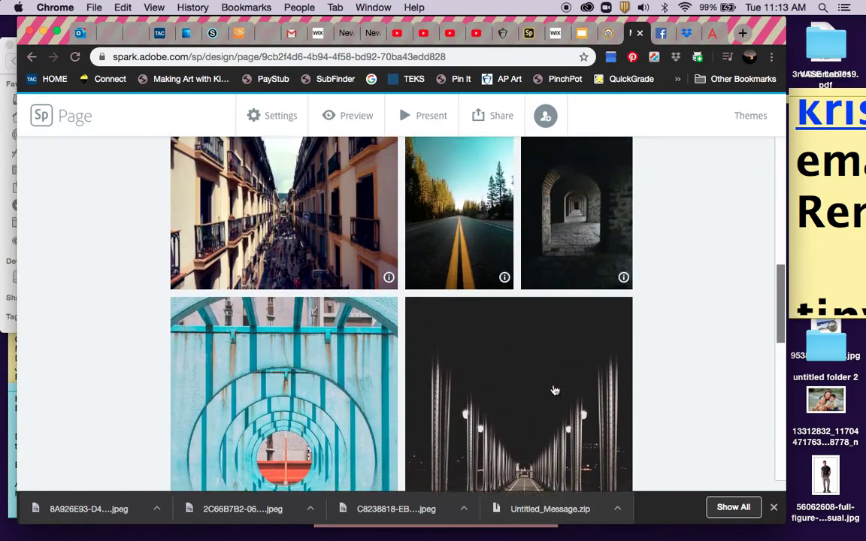
pyautogui.scroll(-2, 555, 390)
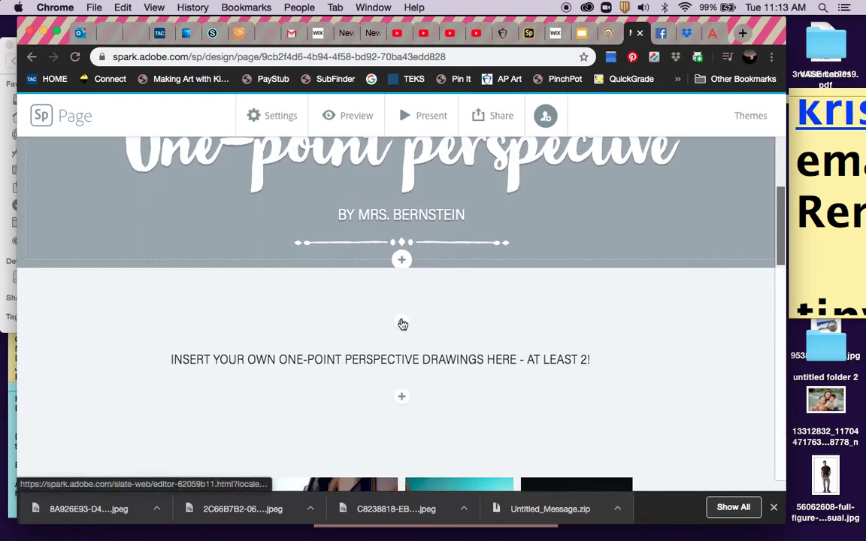
pyautogui.click(401, 322)
# Add a text block below the byline reading 'INSERT IMPORTANT ONE-POINT PERSPECTIVE VOCABULARY HERE!!!! AT LEAST 4 WORDS'.
pyautogui.click(304, 278)
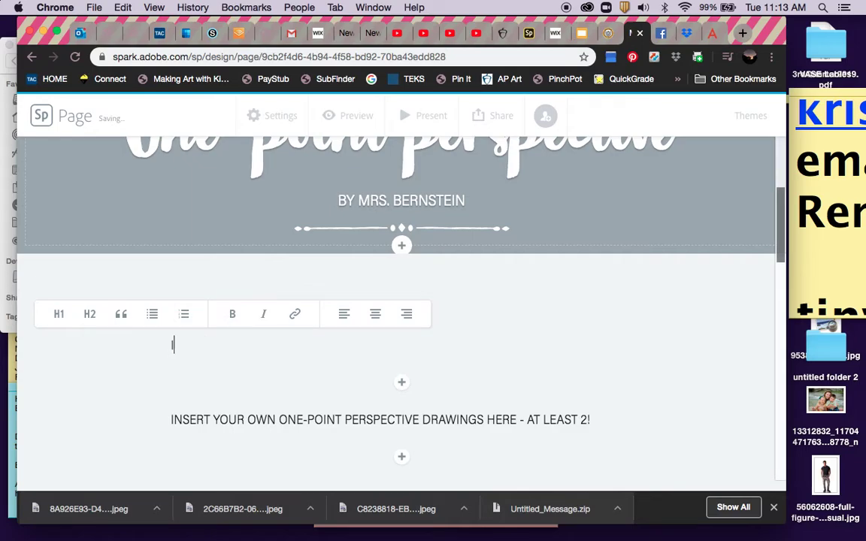
pyautogui.write('INSERT IMPORTANT')
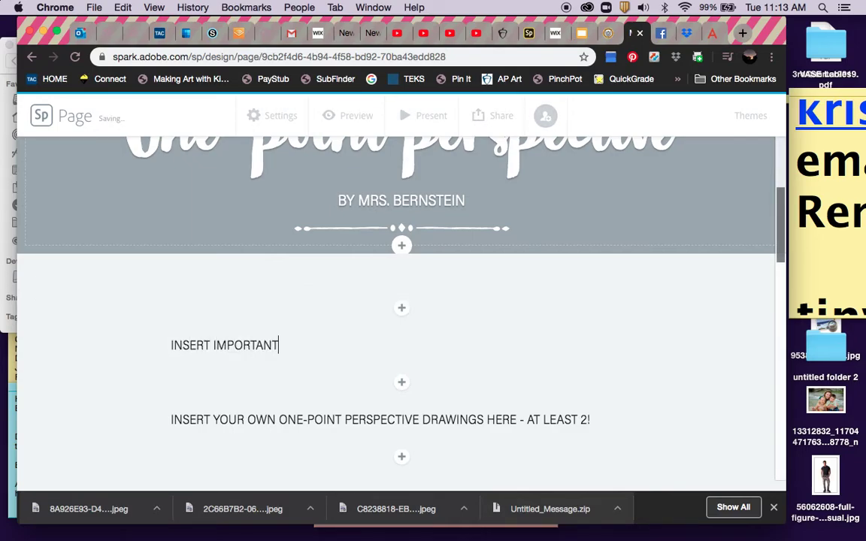
pyautogui.write(' ONE-POINT PERSPECTIVE VOCABULARY HERE!!!! ')
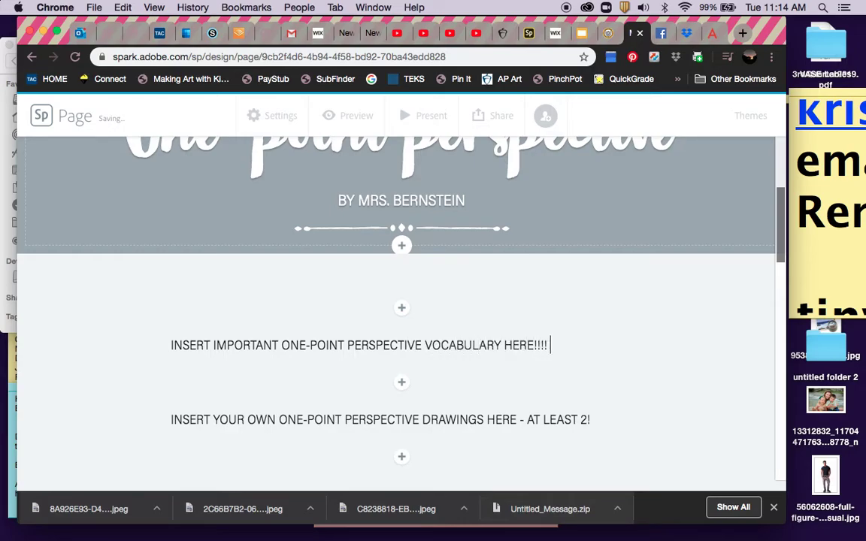
pyautogui.write('AT LEAST 4')
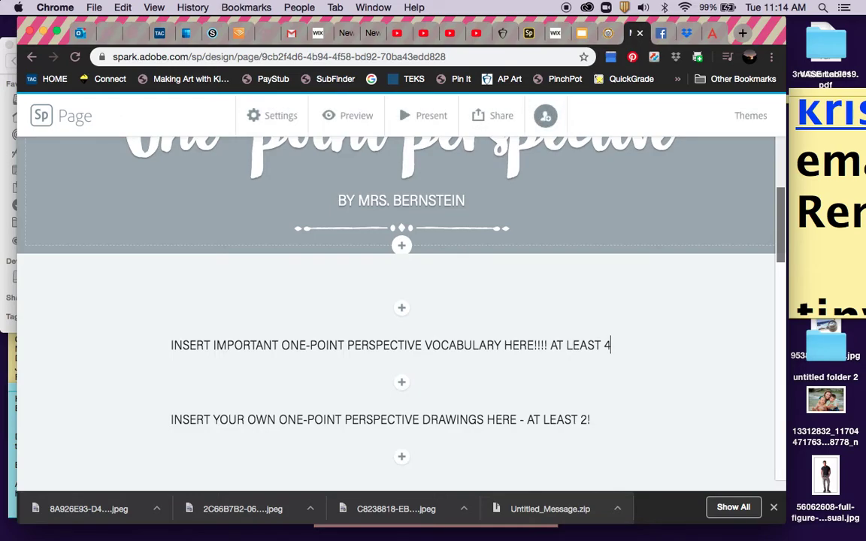
pyautogui.write('WORDS')
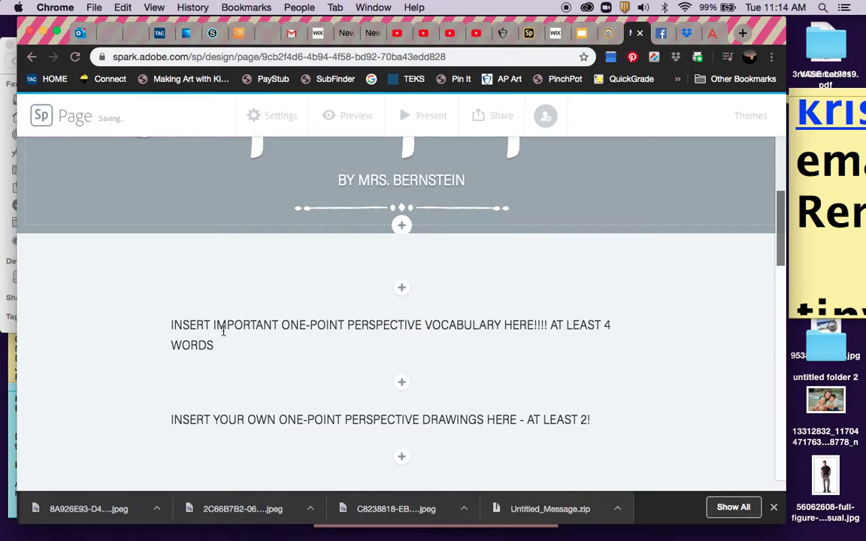
pyautogui.click(169, 325)
pyautogui.press('Return')
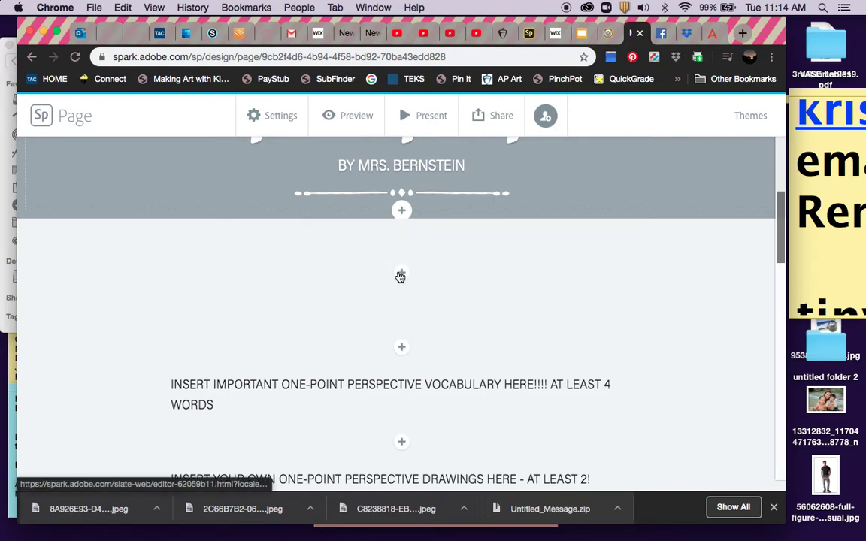
pyautogui.press('BackSpace')
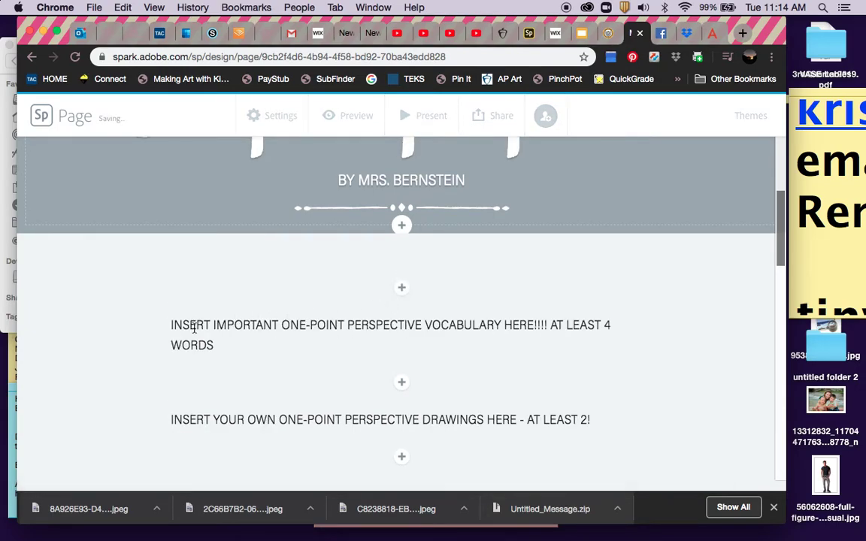
# Prefix the vocabulary text block with 'VOCABULARY - ', correcting the stray letters and line break.
pyautogui.click(172, 324)
pyautogui.write('CO')
pyautogui.press('BackSpace')
pyautogui.press('BackSpace')
pyautogui.write('VO')
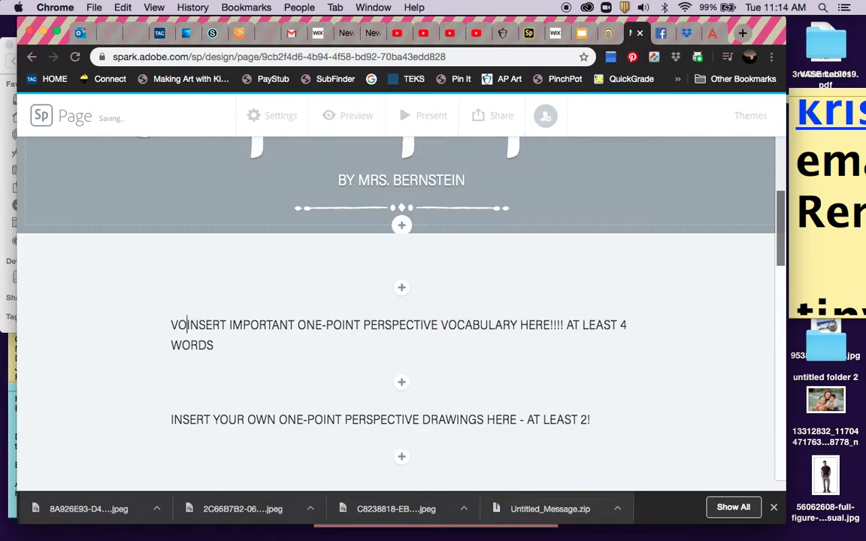
pyautogui.write('CABULARY')
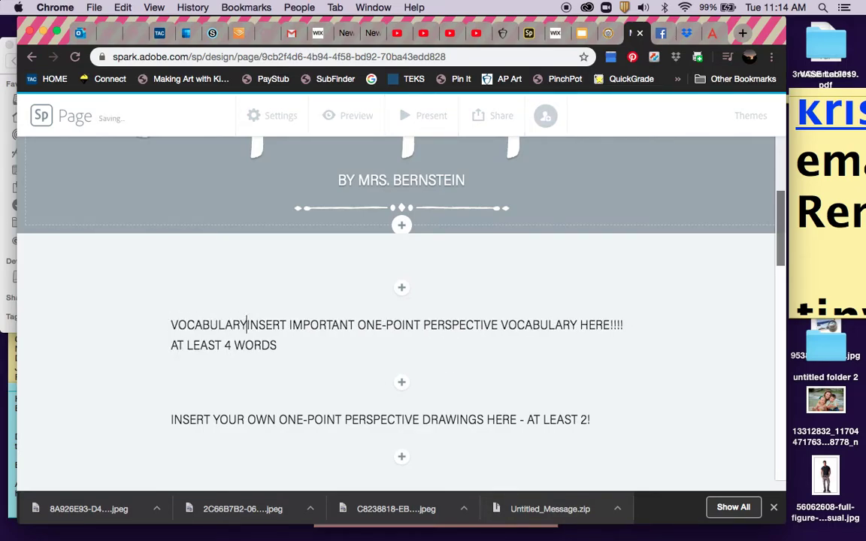
pyautogui.press('Return')
pyautogui.press('BackSpace')
pyautogui.write('-')
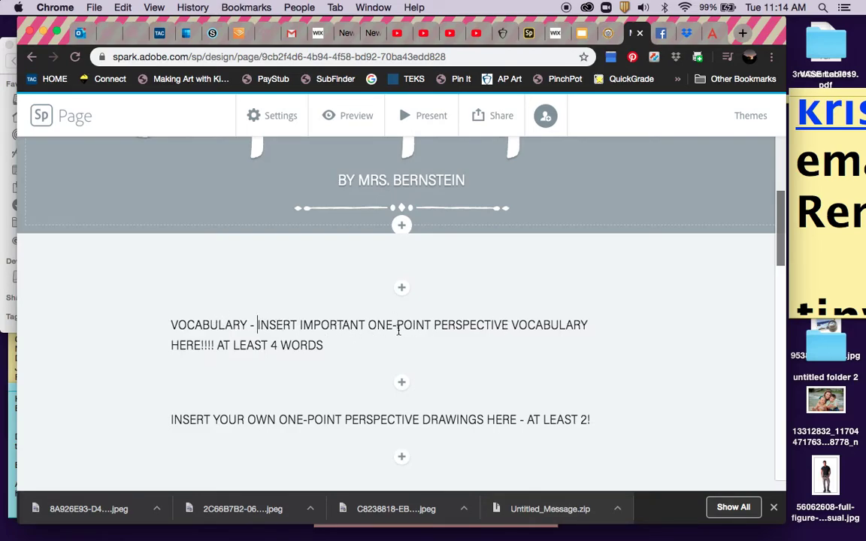
pyautogui.scroll(-1, 376, 333)
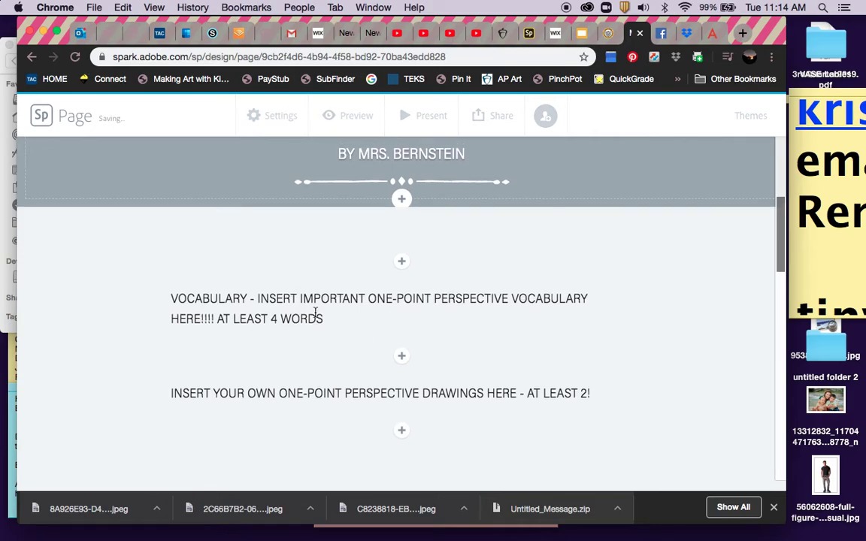
pyautogui.scroll(-2, 316, 312)
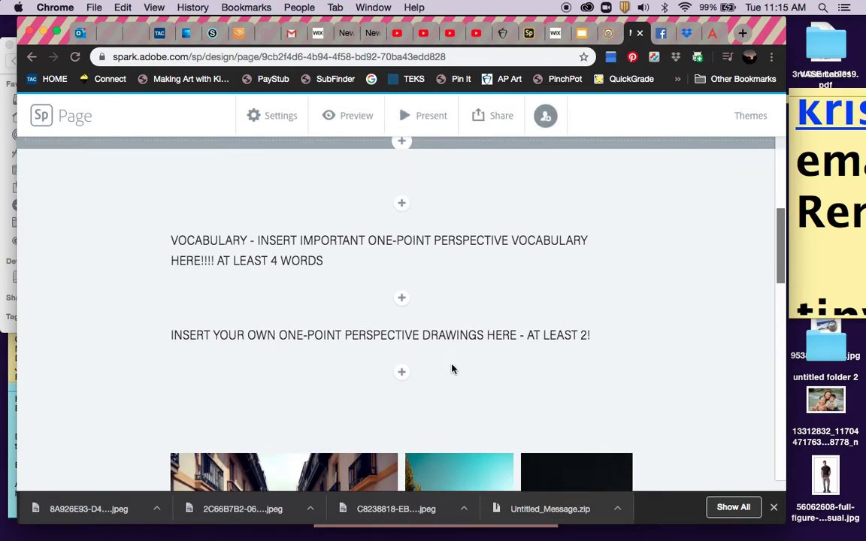
pyautogui.scroll(-2, 449, 367)
pyautogui.scroll(-8, 449, 367)
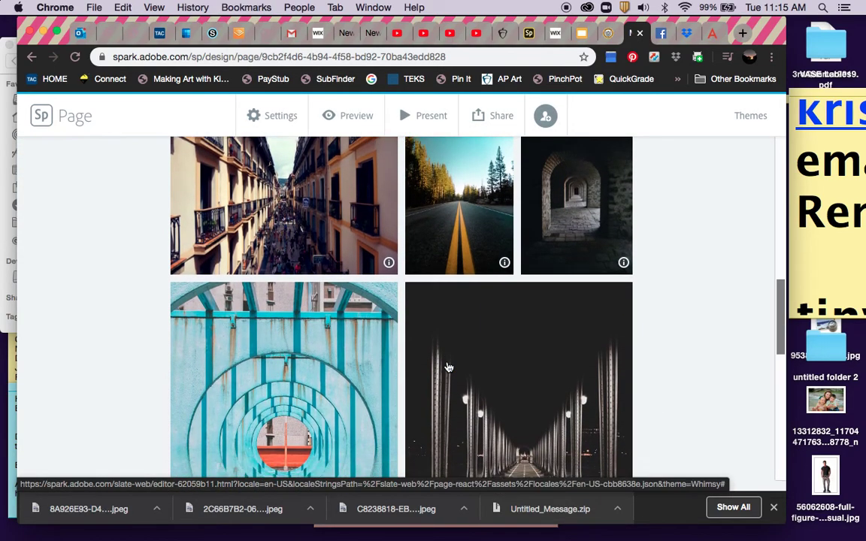
pyautogui.scroll(-12, 449, 367)
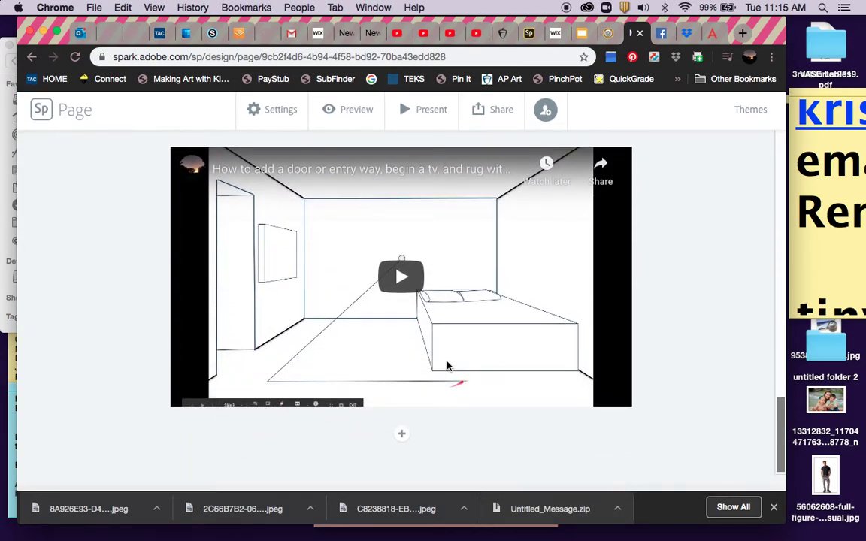
pyautogui.scroll(10, 449, 367)
pyautogui.scroll(15, 449, 367)
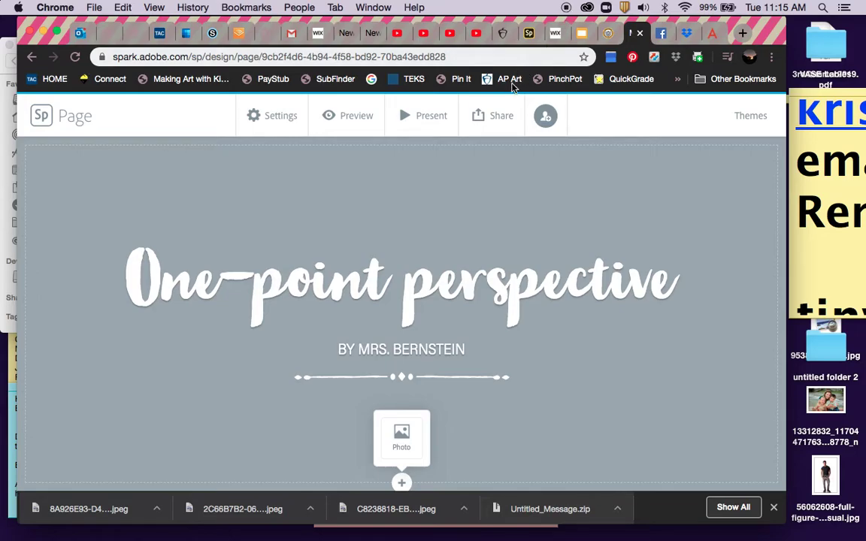
# Start publishing the page with a shareable link.
pyautogui.click(498, 117)
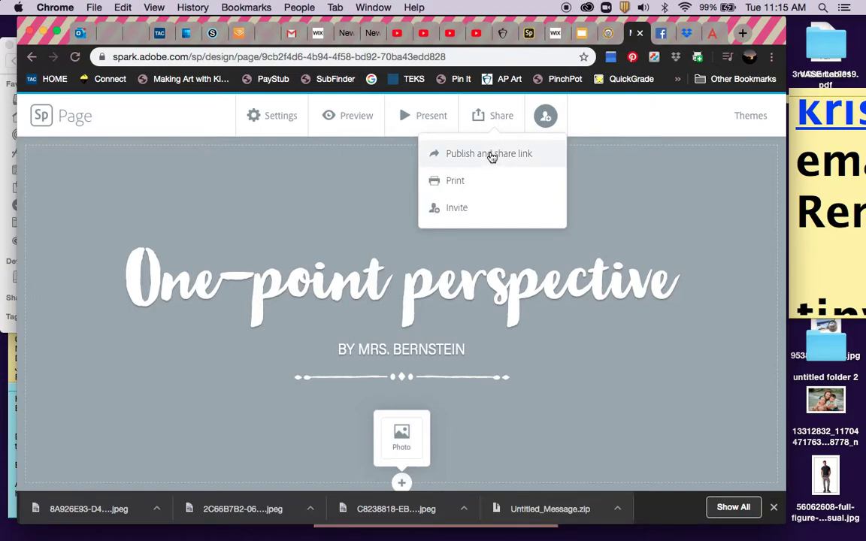
pyautogui.click(492, 155)
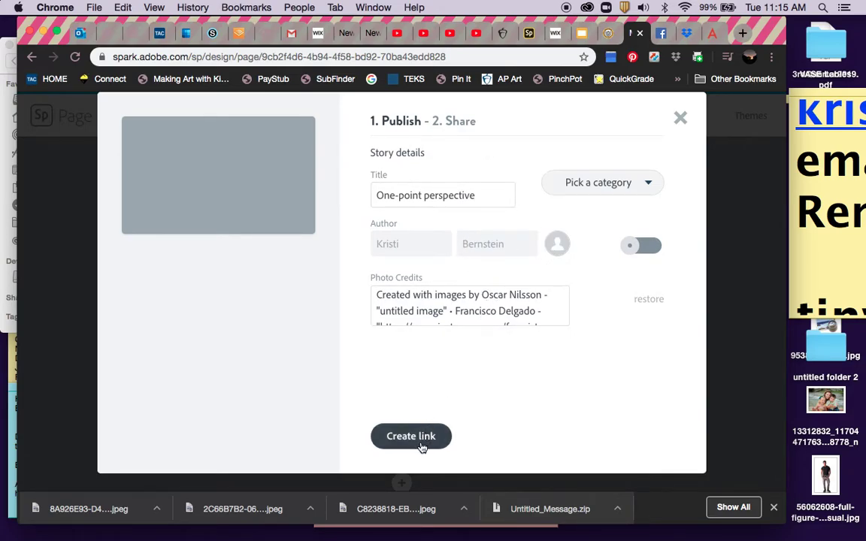
pyautogui.scroll(-10, 421, 301)
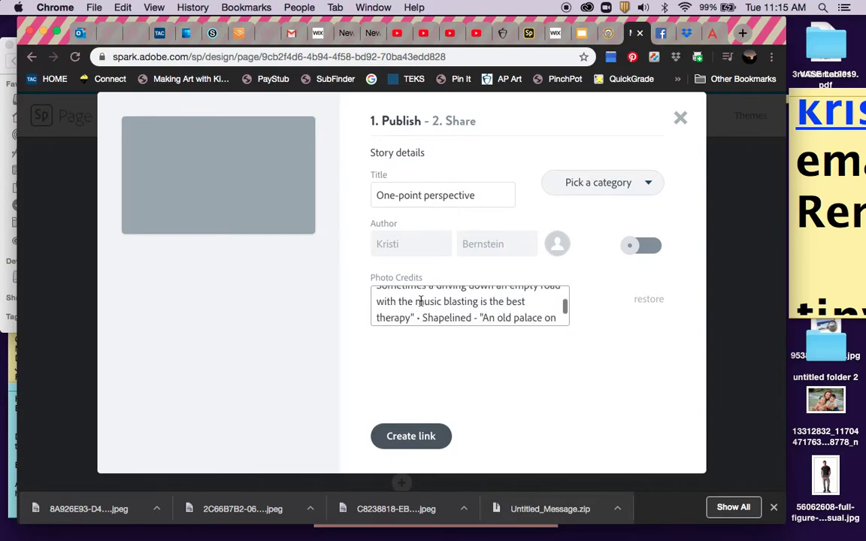
pyautogui.scroll(10, 420, 301)
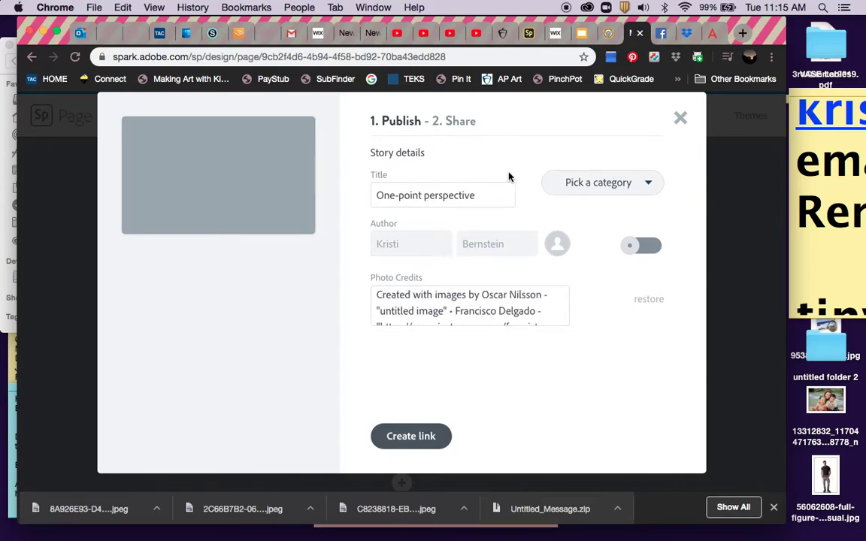
# Set the story category to Education, check the 'One-point perspective' title, and create the link.
pyautogui.click(616, 182)
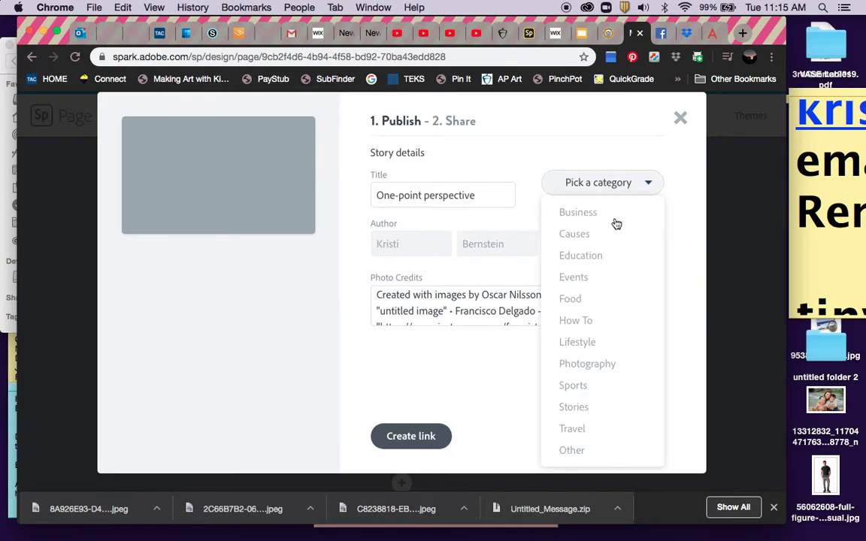
pyautogui.click(610, 256)
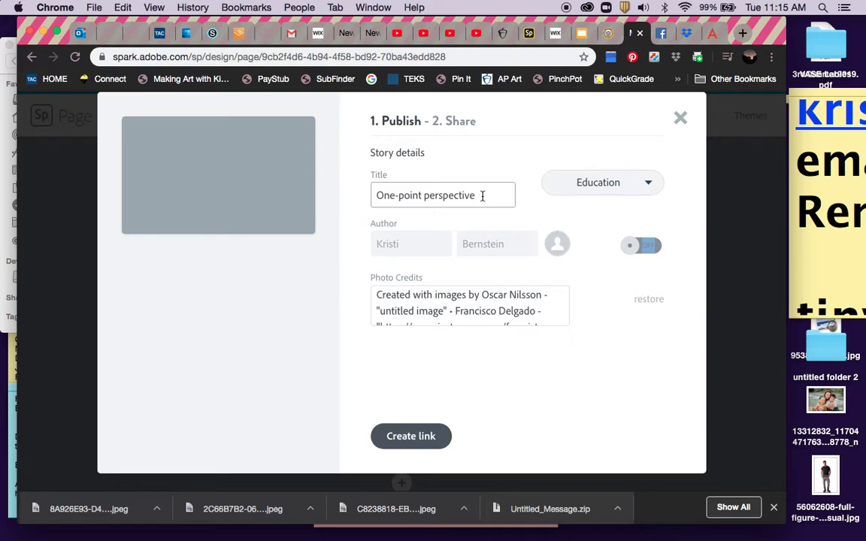
pyautogui.click(482, 195)
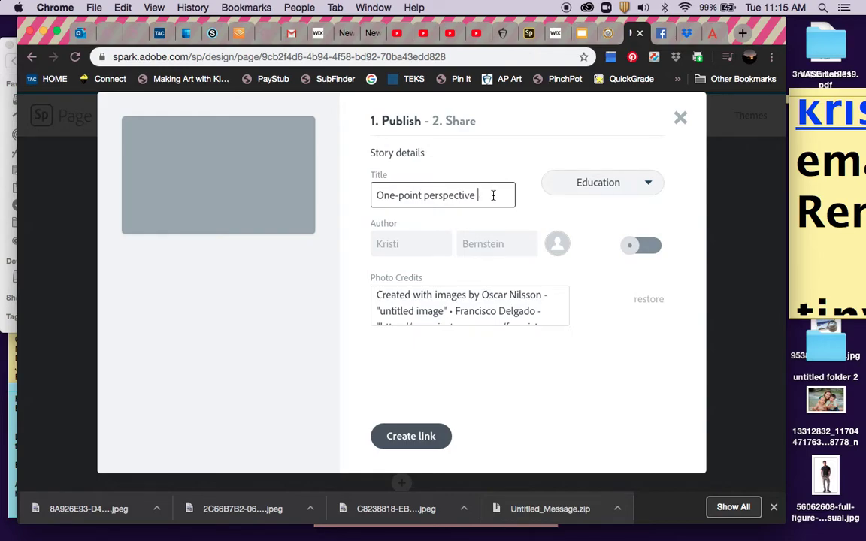
pyautogui.click(400, 447)
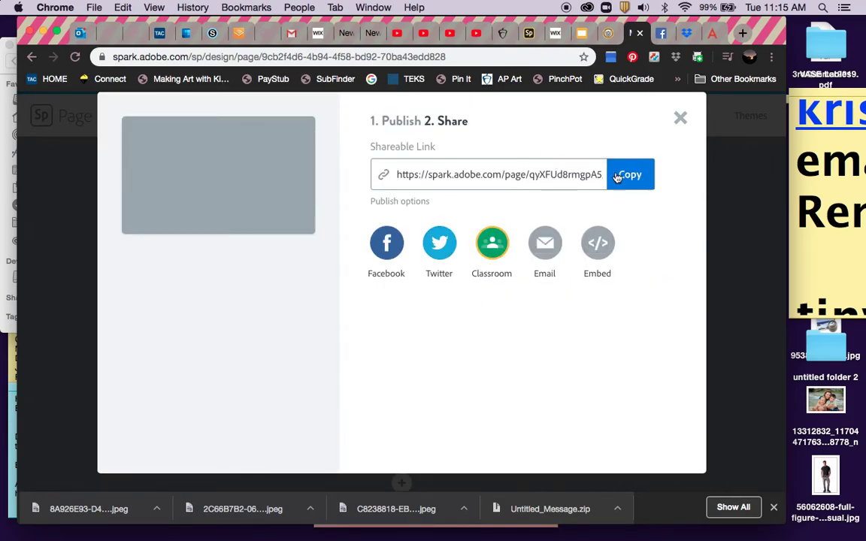
# Copy the published page's spark.adobe.com shareable link.
pyautogui.click(618, 176)
pyautogui.click(633, 177)
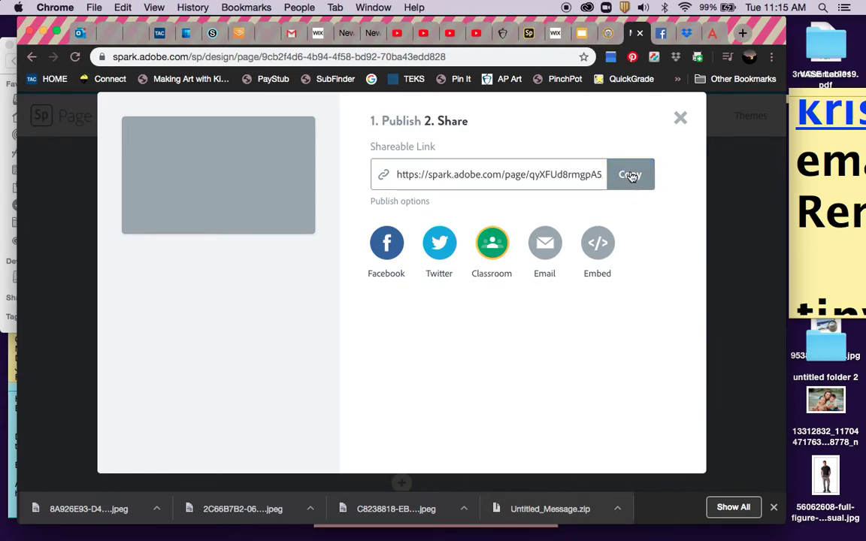